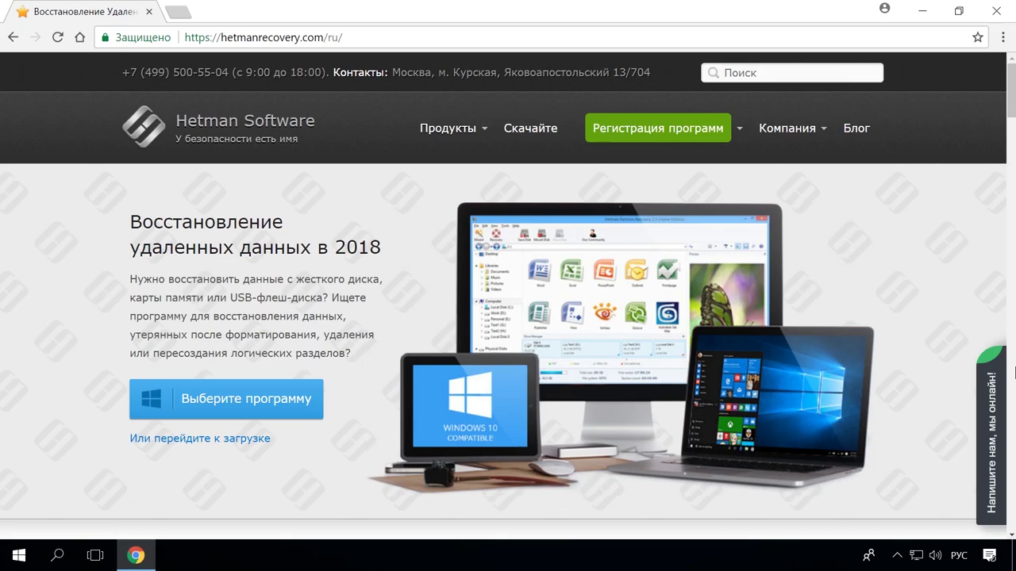
# Find Partition Recovery 2.8 among the company's programs on the Hetman site and start its free download from the product page.
pyautogui.scroll(-10, 85, 124)
pyautogui.scroll(-7, 85, 125)
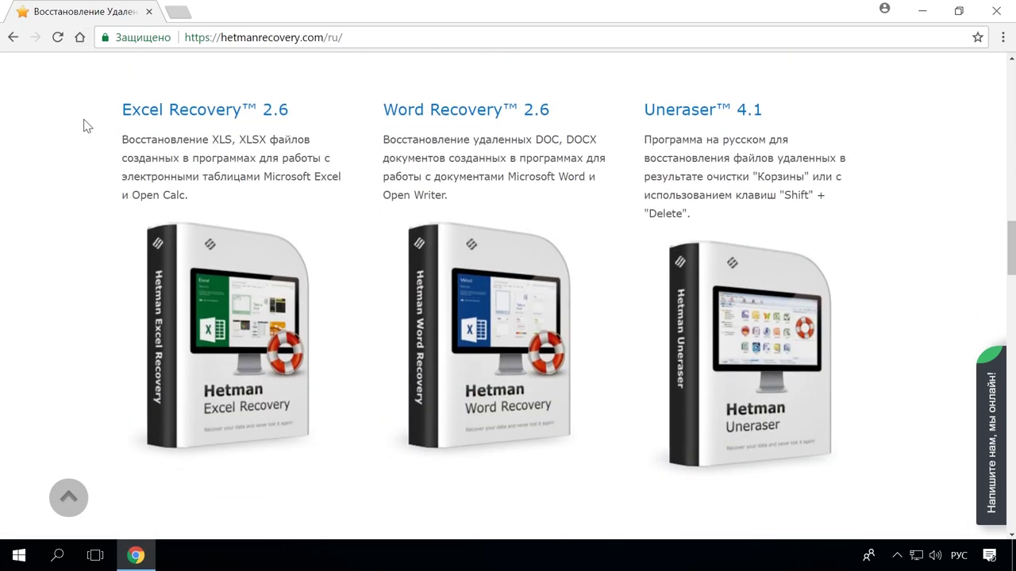
pyautogui.scroll(10, 86, 124)
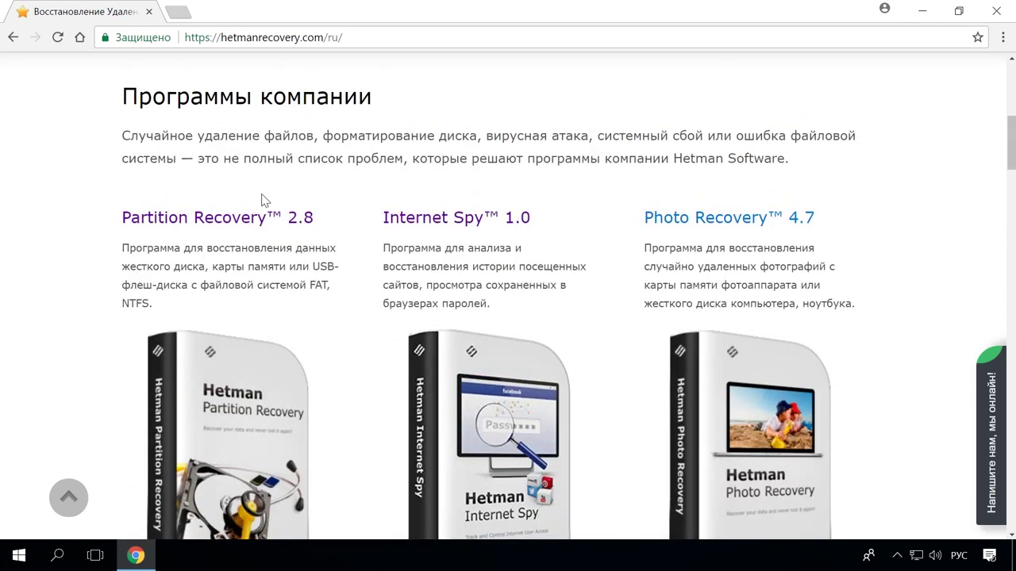
pyautogui.click(268, 216)
pyautogui.scroll(-3, 397, 222)
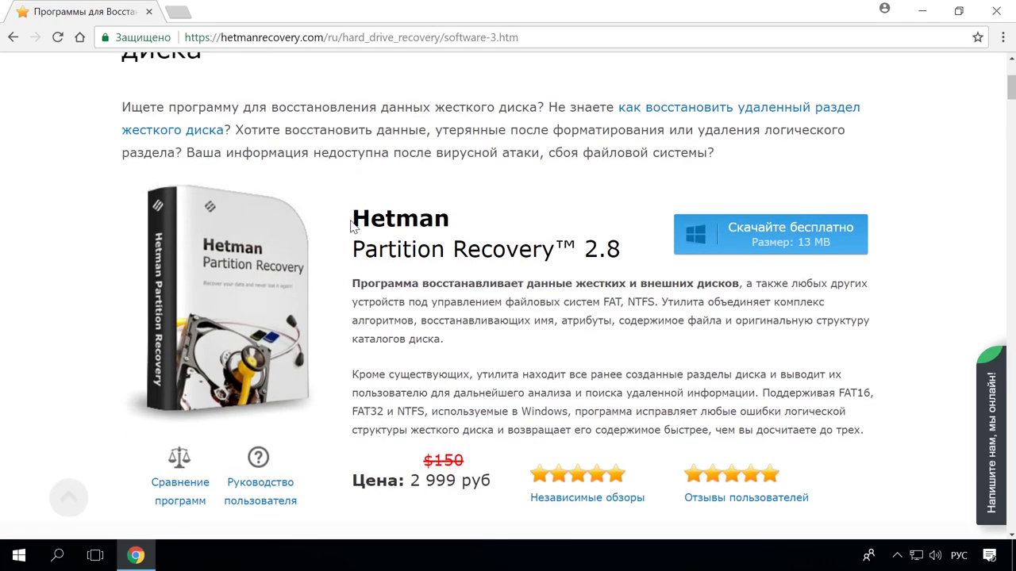
pyautogui.click(813, 235)
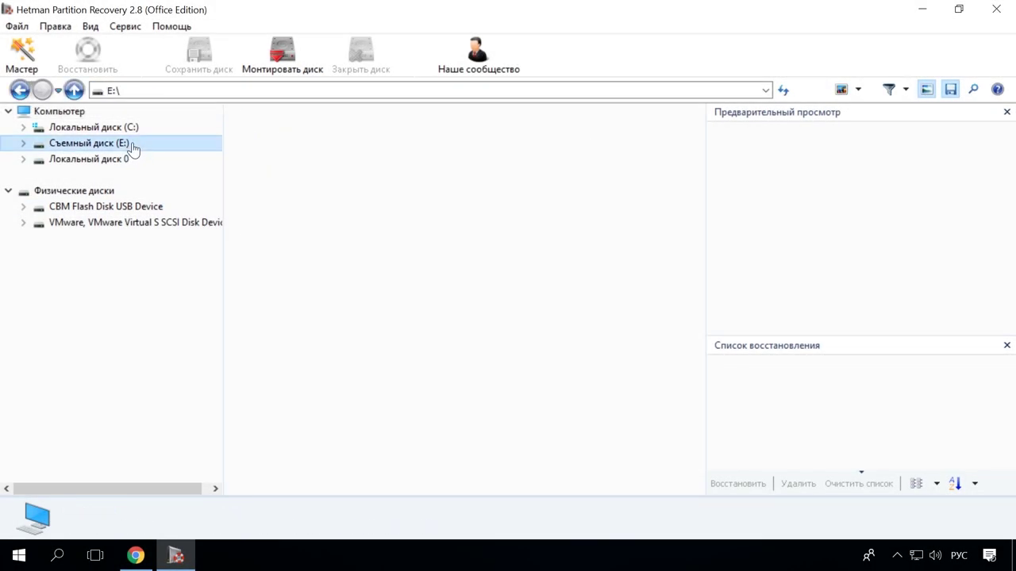
# In Hetman Partition Recovery, scan the removable disk (E:) and display the files found on it.
pyautogui.doubleClick(133, 149)
pyautogui.click(612, 428)
pyautogui.click(616, 433)
pyautogui.scroll(-2, 623, 381)
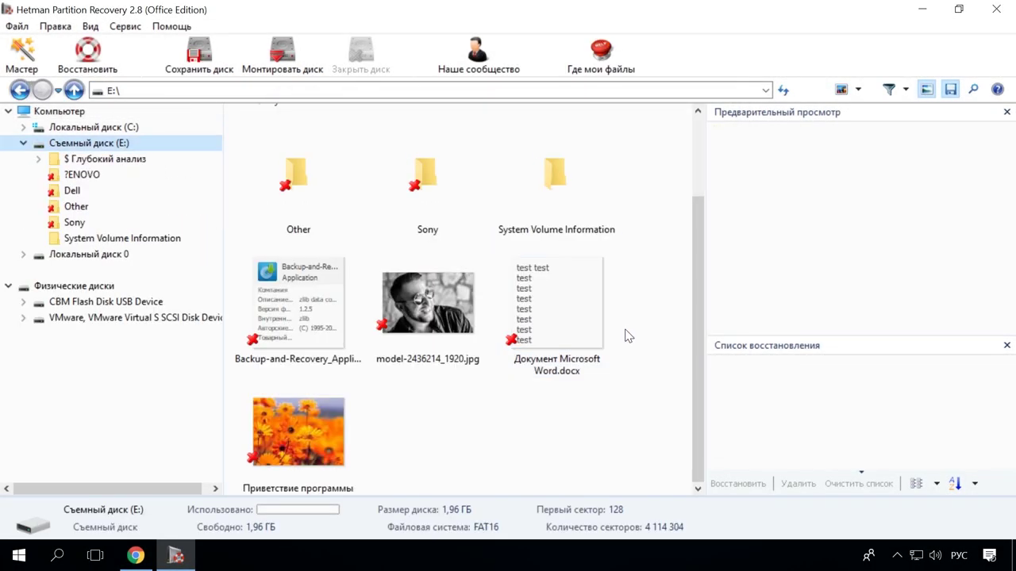
# Preview the deleted flower picture, model-2436214_1920.jpg and the Microsoft Word document on disk E:.
pyautogui.click(328, 410)
pyautogui.click(421, 314)
pyautogui.click(567, 319)
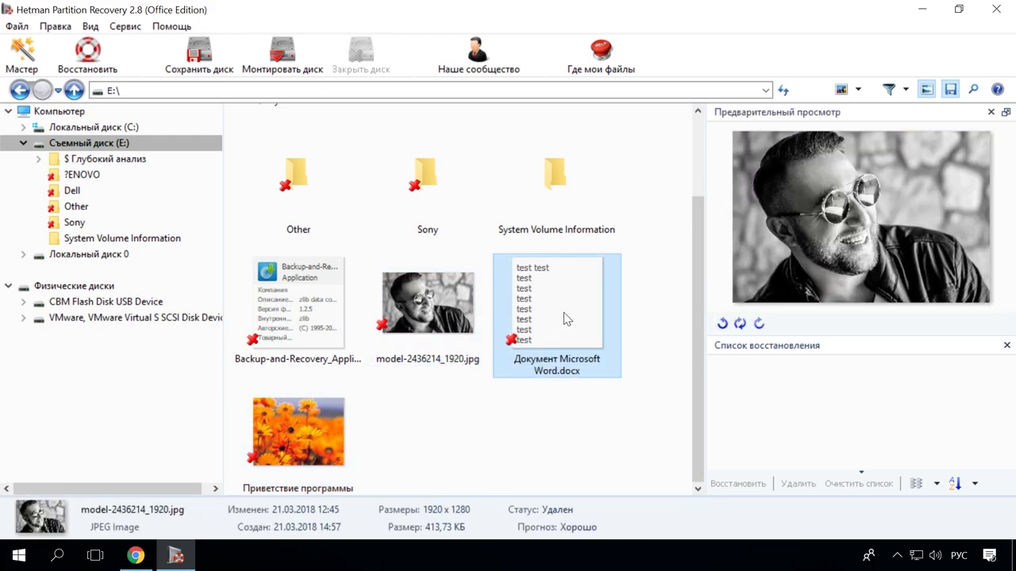
# Recover the deleted image CB_Green_AssistVAIOButton.jpg from the Sony folder on disk E:.
pyautogui.click(93, 223)
pyautogui.click(412, 182)
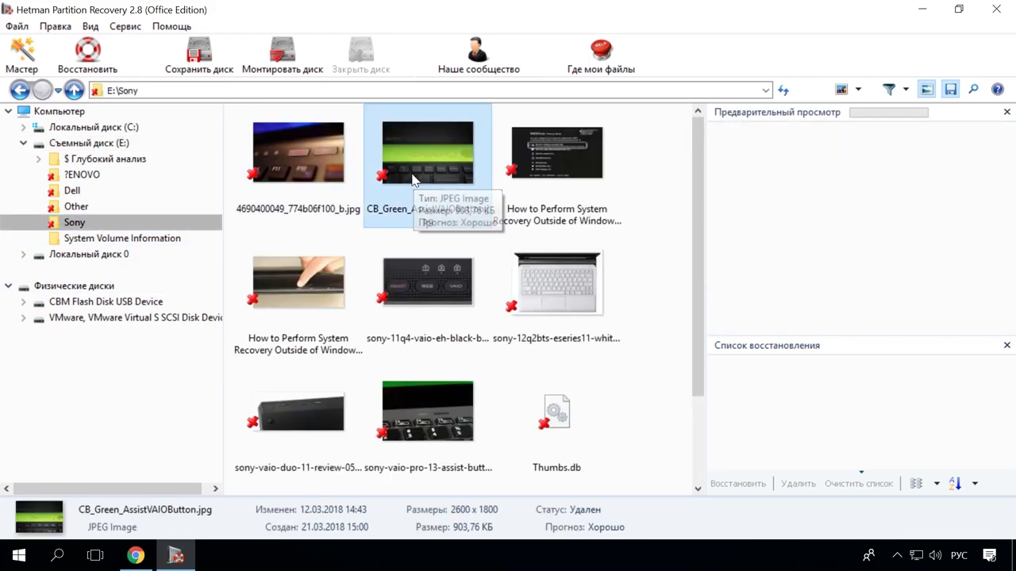
pyautogui.rightClick(412, 182)
pyautogui.click(448, 185)
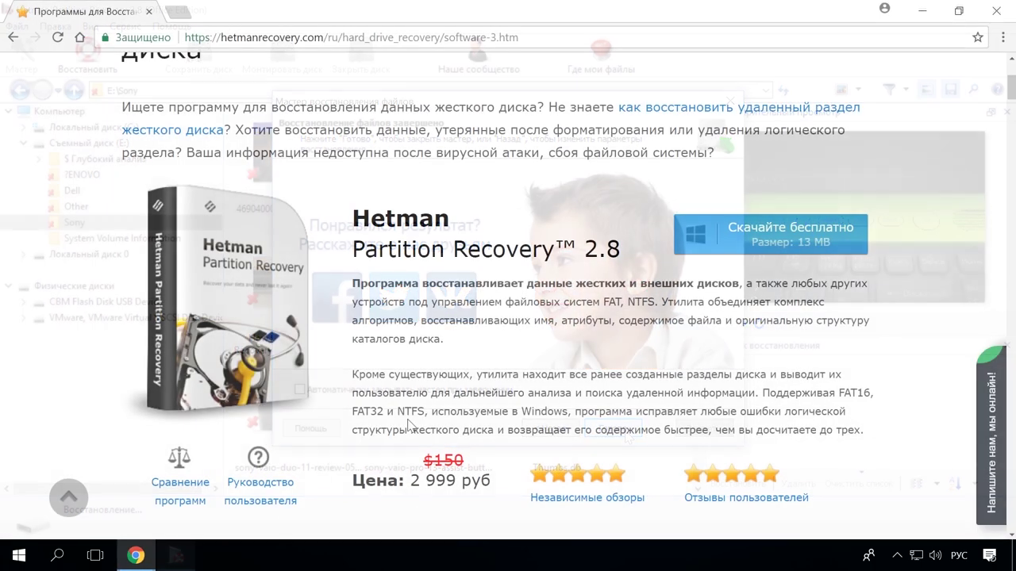
# Return to the Hetman website, open the blog article on converting a Mac-formatted disk to a Windows disk, and look through it.
pyautogui.scroll(3, 630, 325)
pyautogui.click(855, 131)
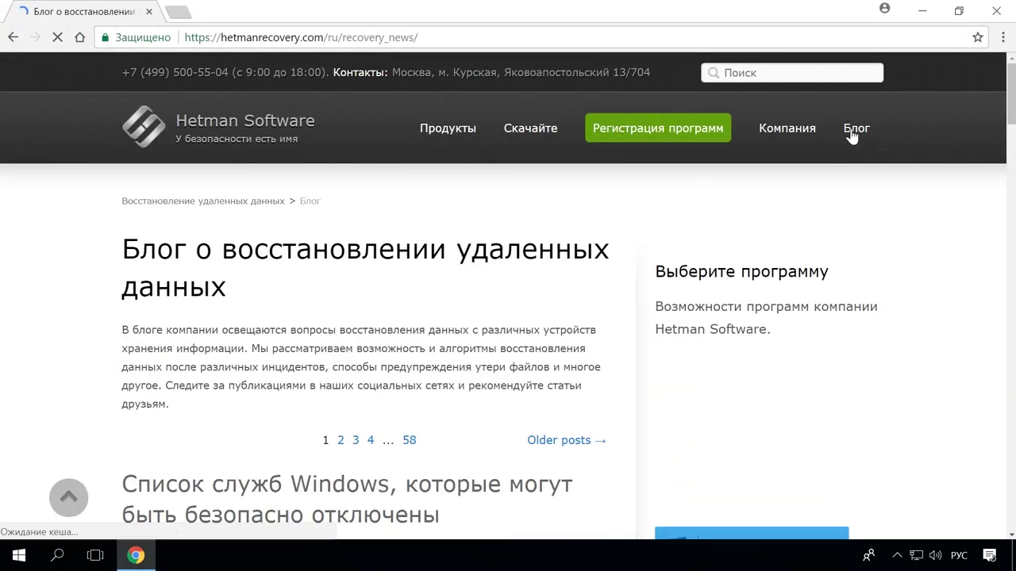
pyautogui.scroll(-5, 846, 240)
pyautogui.scroll(-6, 844, 246)
pyautogui.scroll(-13, 842, 248)
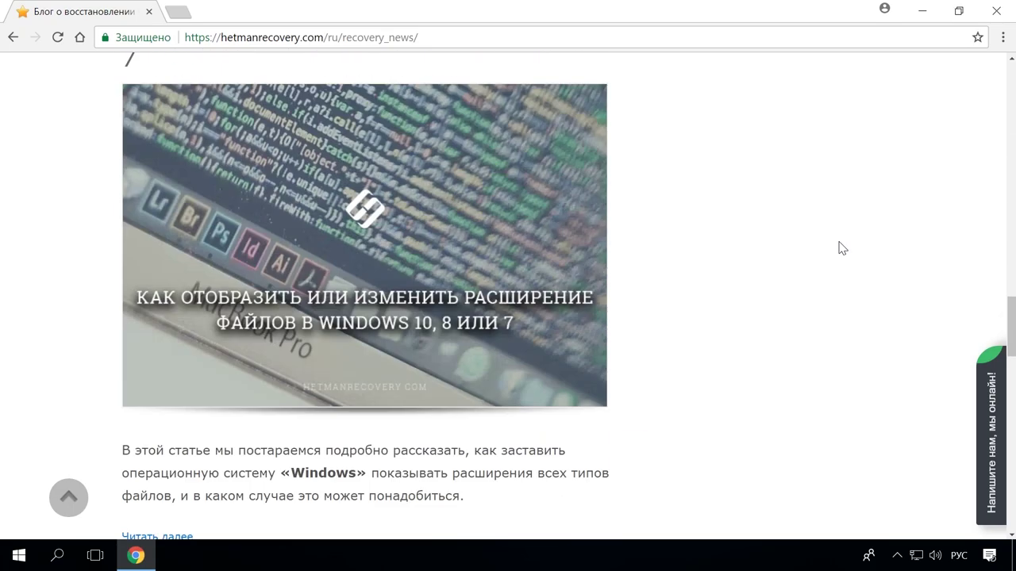
pyautogui.scroll(-6, 841, 246)
pyautogui.click(546, 160)
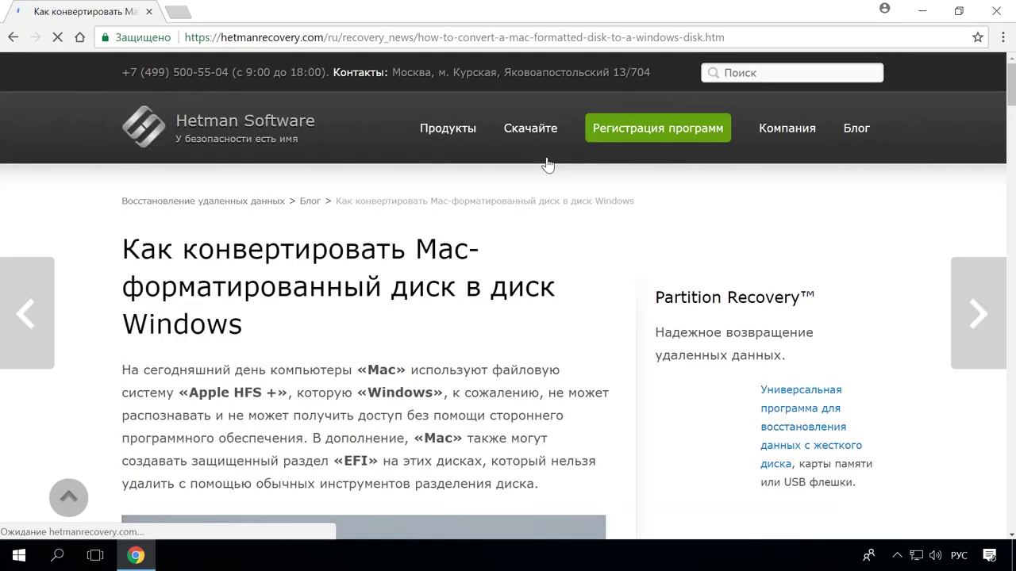
pyautogui.scroll(-15, 585, 210)
pyautogui.scroll(-12, 588, 217)
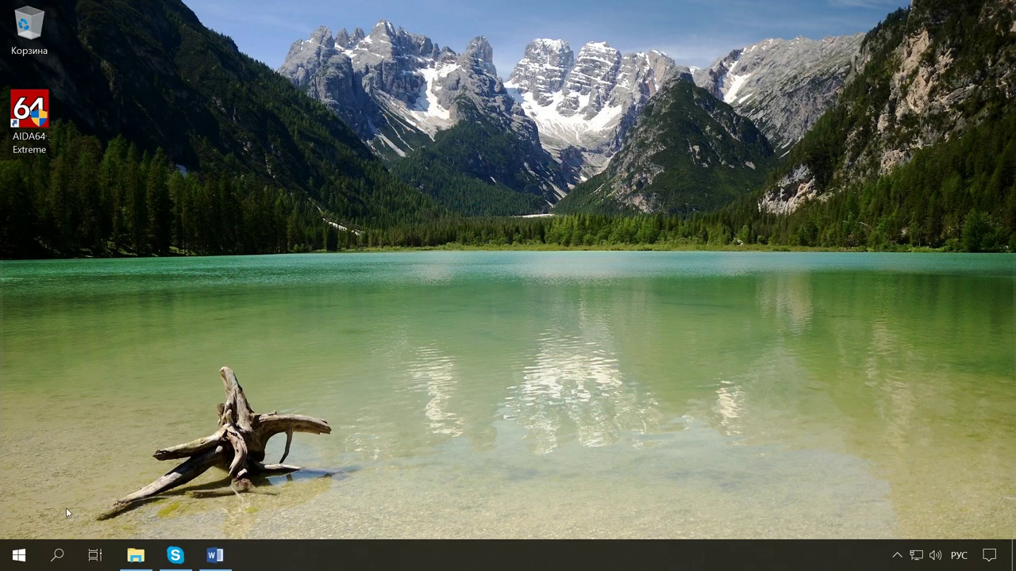
# Open the "О системе" page in the System section of Windows Settings.
pyautogui.click(14, 556)
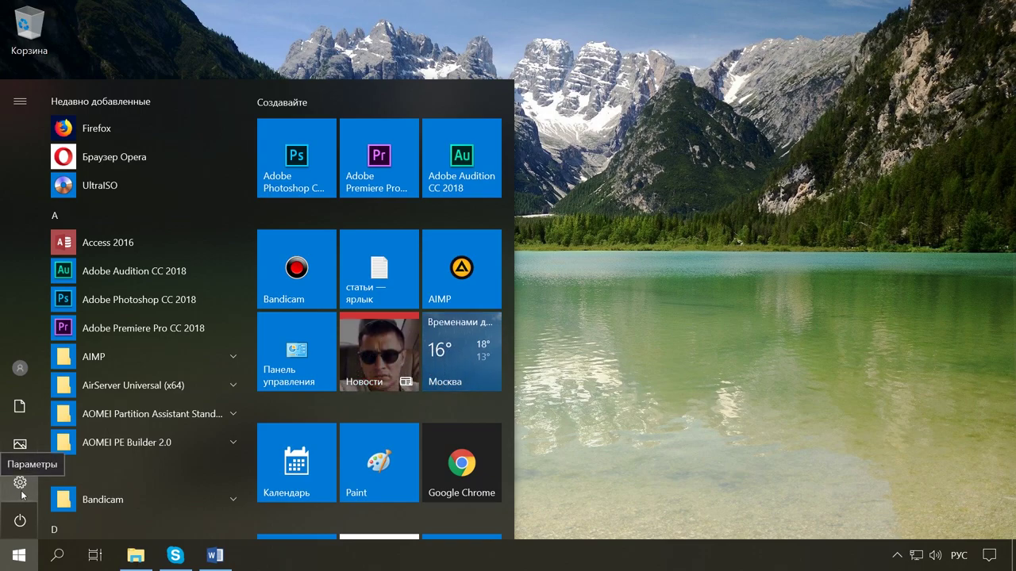
pyautogui.click(20, 483)
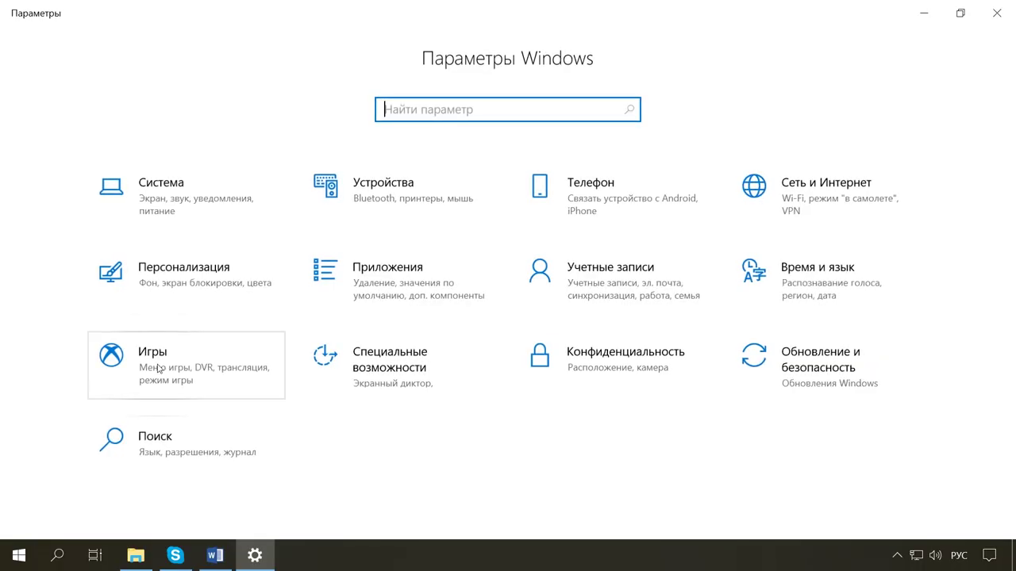
pyautogui.click(170, 189)
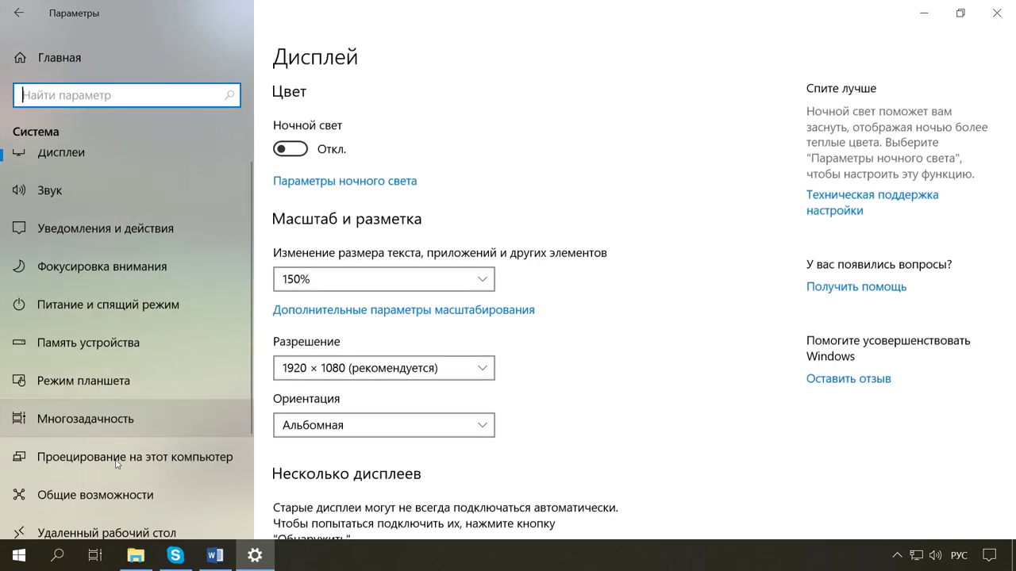
pyautogui.scroll(-3, 117, 463)
pyautogui.click(70, 464)
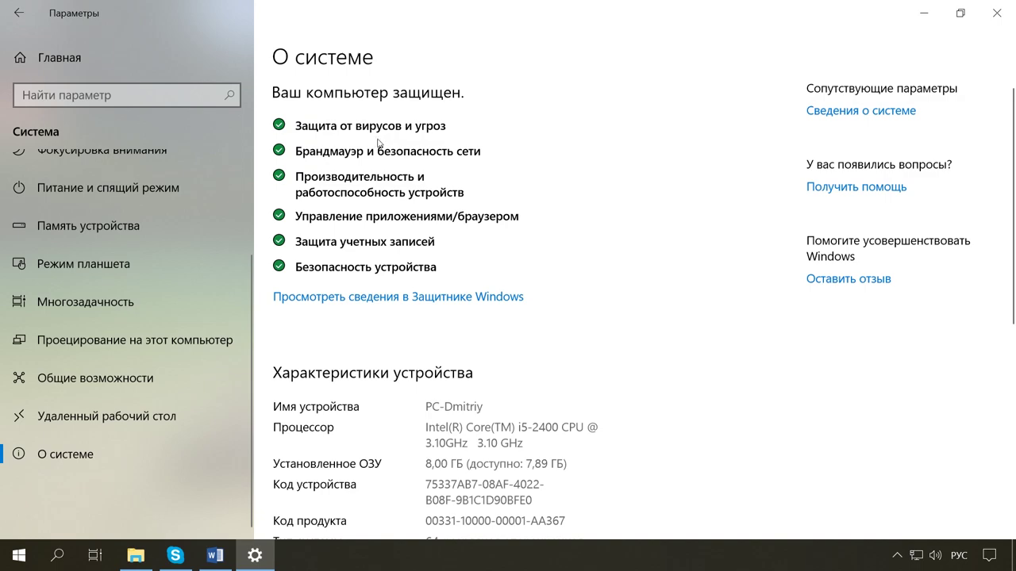
# Review the device specifications and the Windows specifications on the "О системе" page.
pyautogui.scroll(-3, 369, 349)
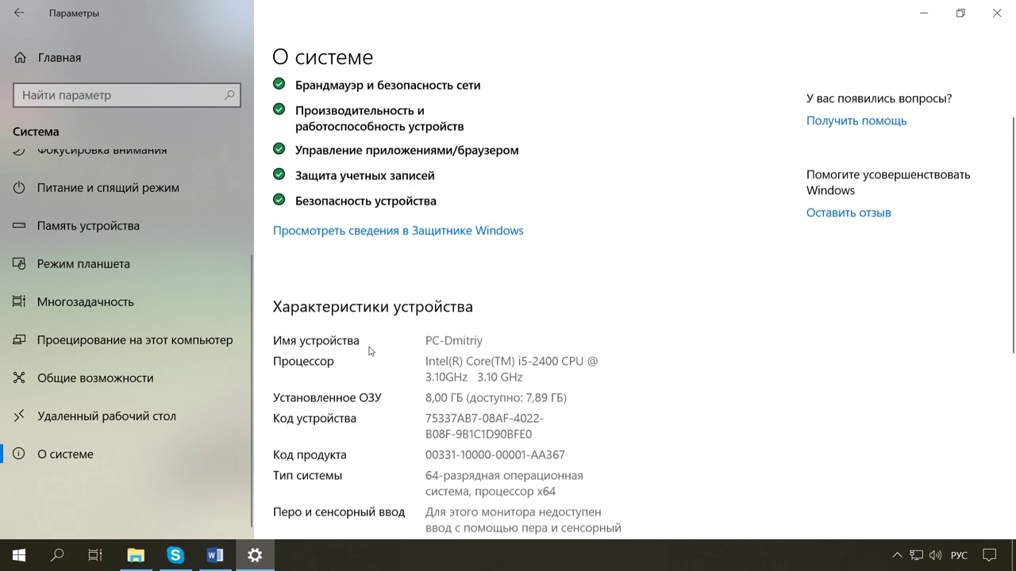
pyautogui.scroll(1, 278, 145)
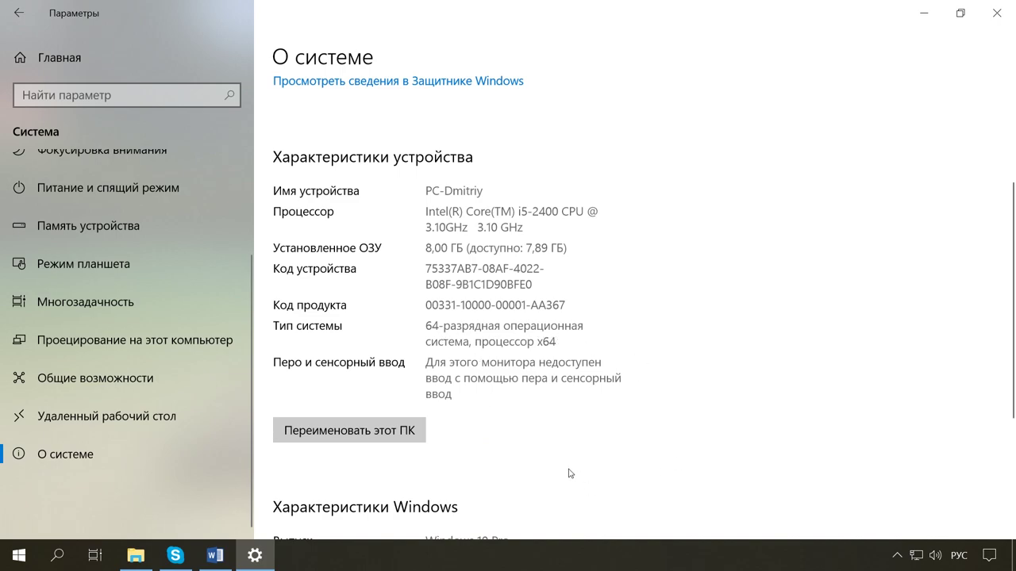
pyautogui.scroll(-3, 568, 473)
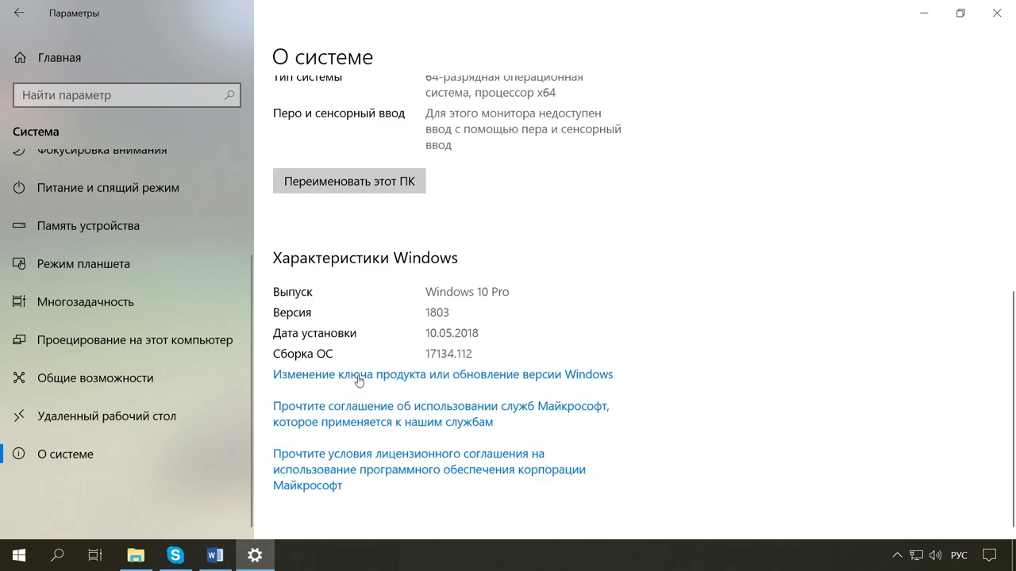
# View the product key and Windows edition upgrade page, and return to the Windows specifications on the "О системе" page.
pyautogui.click(452, 376)
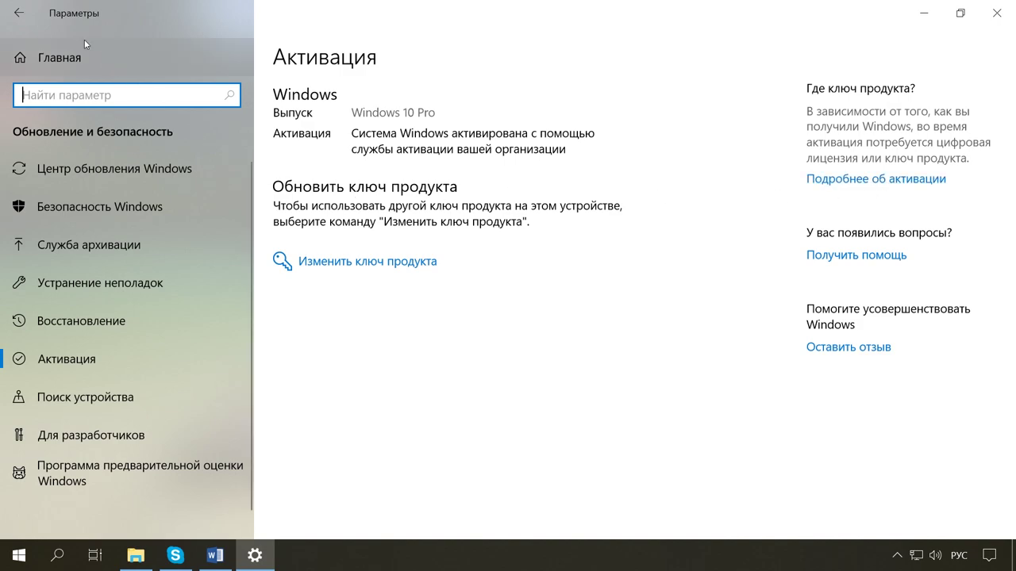
pyautogui.click(16, 12)
pyautogui.scroll(-6, 409, 446)
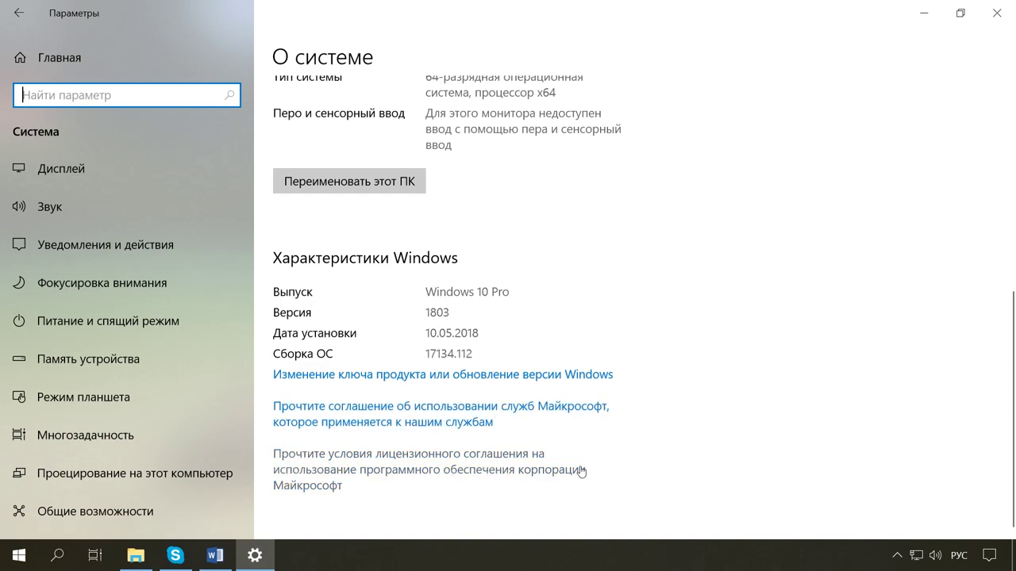
# Open the related "Сведения о системе" link from the "О системе" page.
pyautogui.scroll(1, 831, 432)
pyautogui.scroll(5, 830, 431)
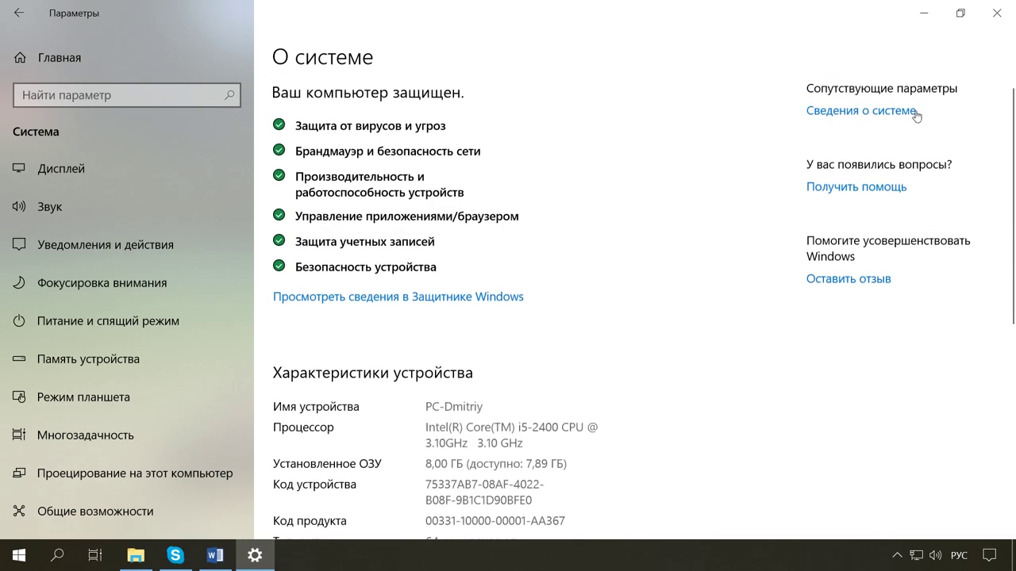
pyautogui.click(865, 115)
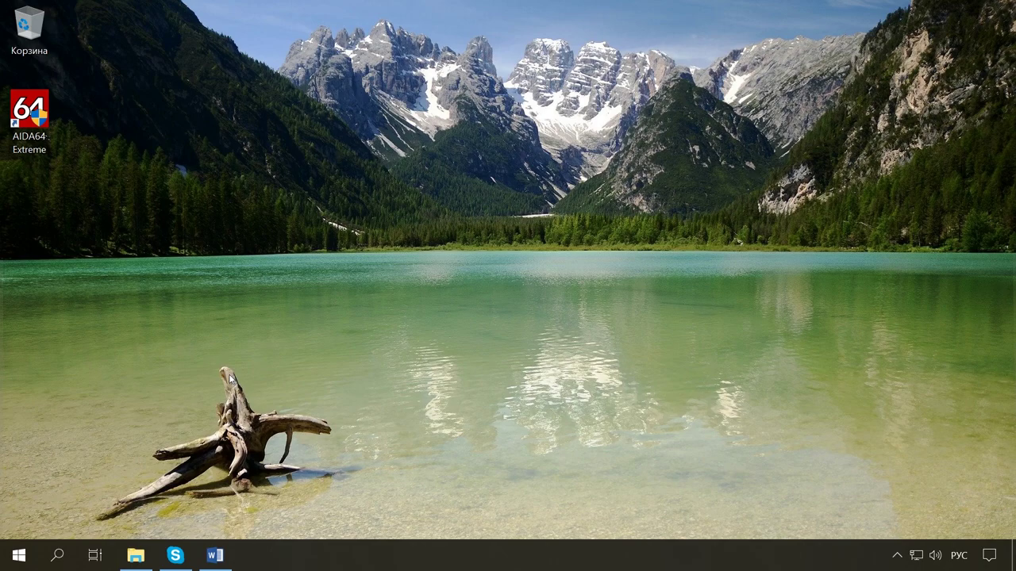
# Run msinfo32 with the keyboard layout switched to English, and maximize the "Сведения о системе" window.
pyautogui.hotkey('alt', 'shift')
pyautogui.press('super+r')
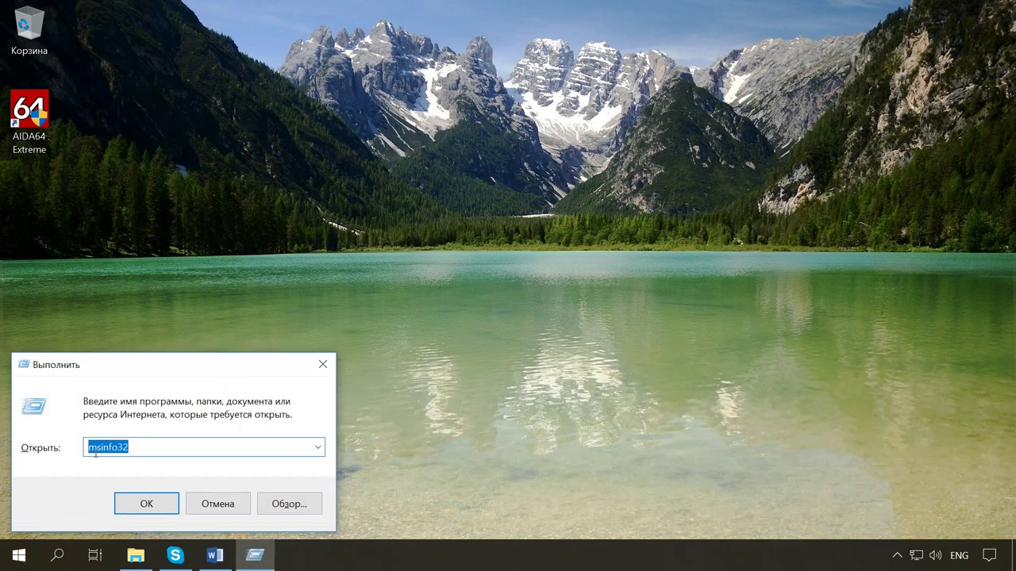
pyautogui.click(146, 504)
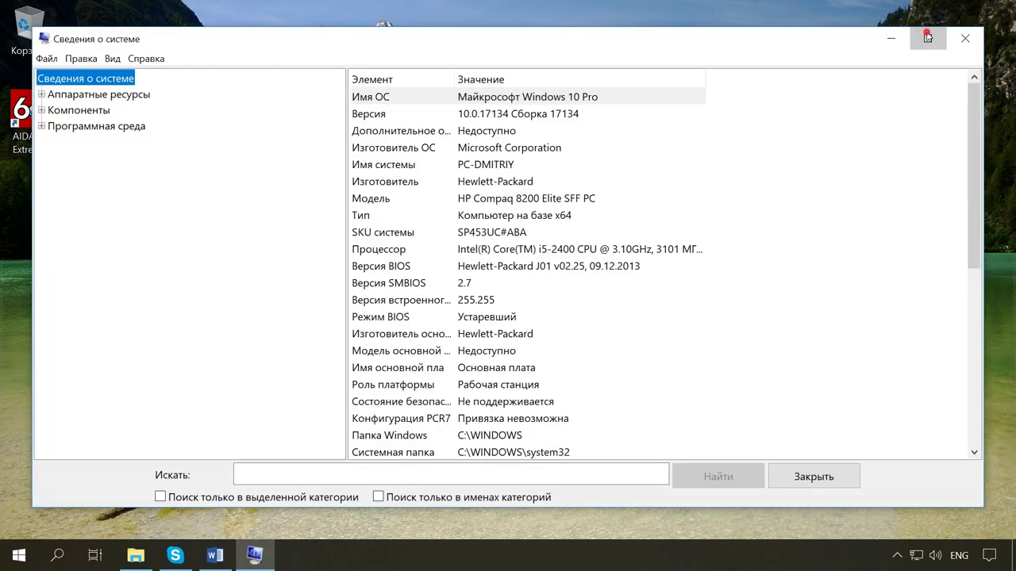
pyautogui.click(927, 38)
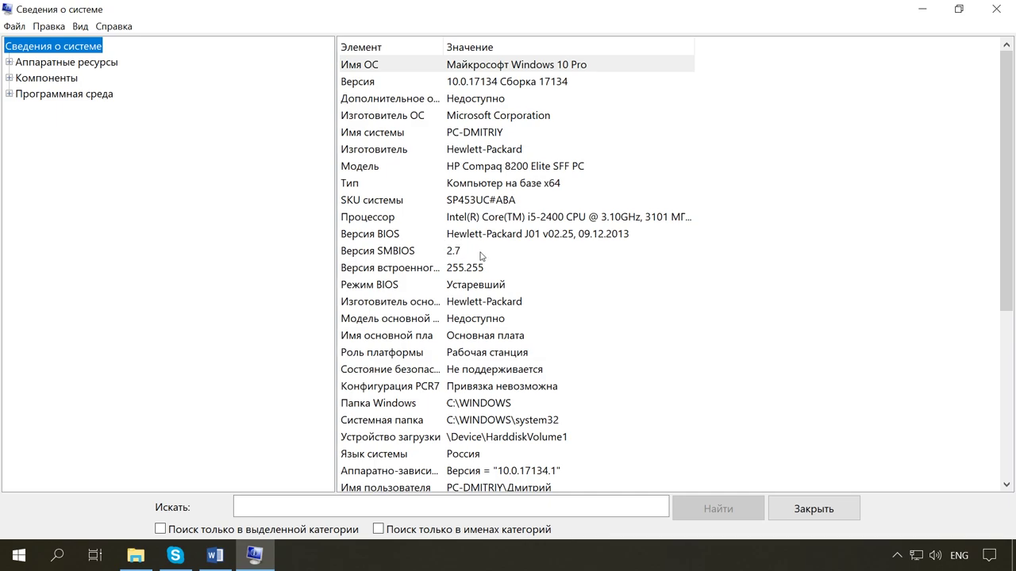
# Expand "Аппаратные ресурсы" and view each subcategory, from "Конфликты и общий доступ" through "Память".
pyautogui.click(9, 63)
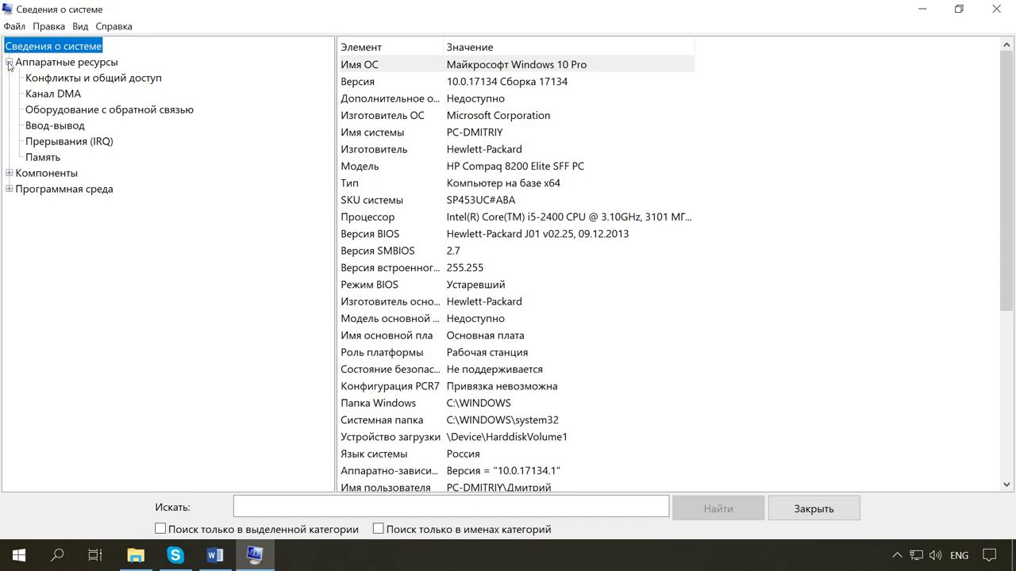
pyautogui.click(95, 80)
pyautogui.click(73, 96)
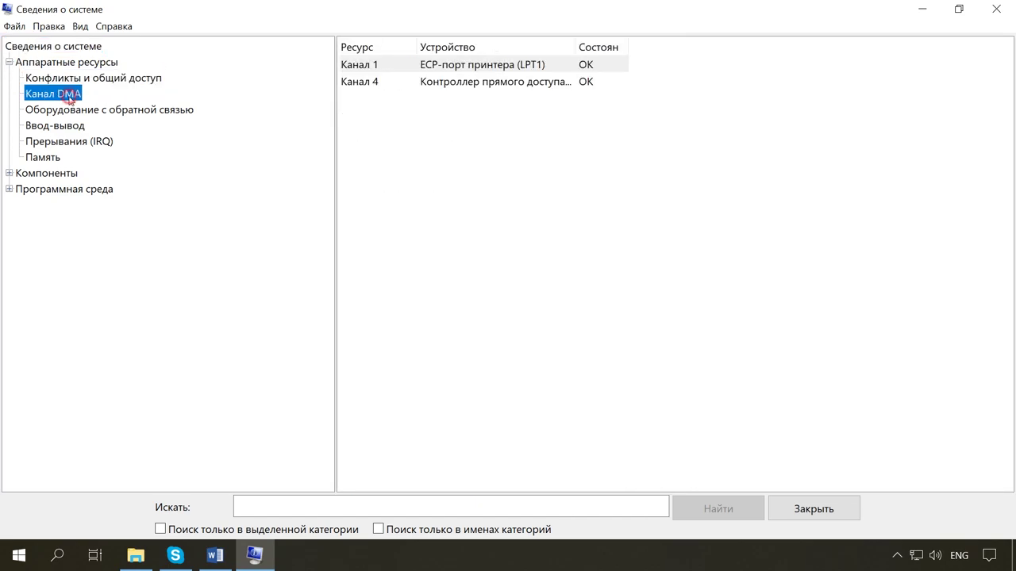
pyautogui.click(80, 112)
pyautogui.click(76, 130)
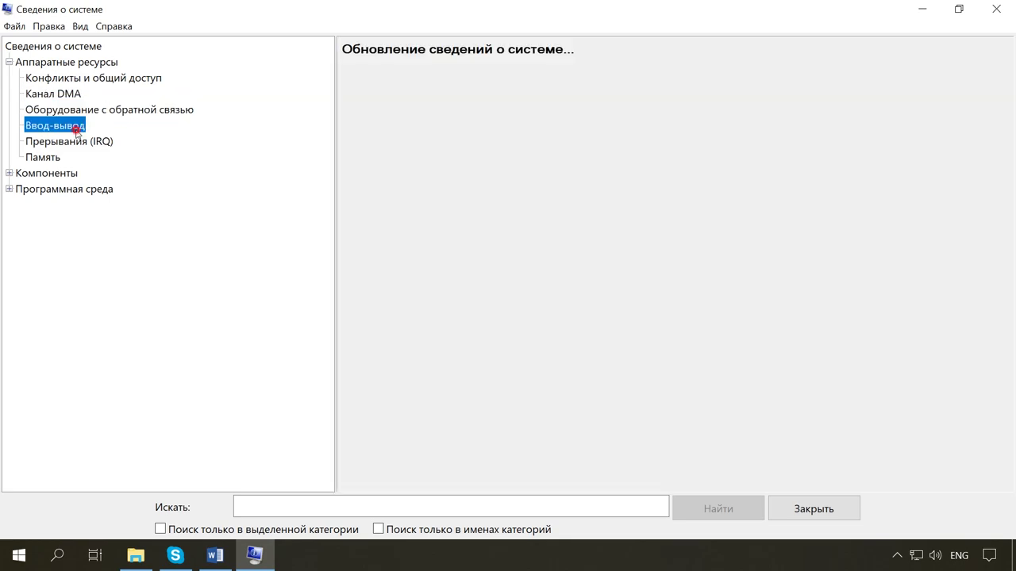
pyautogui.click(68, 144)
pyautogui.click(53, 157)
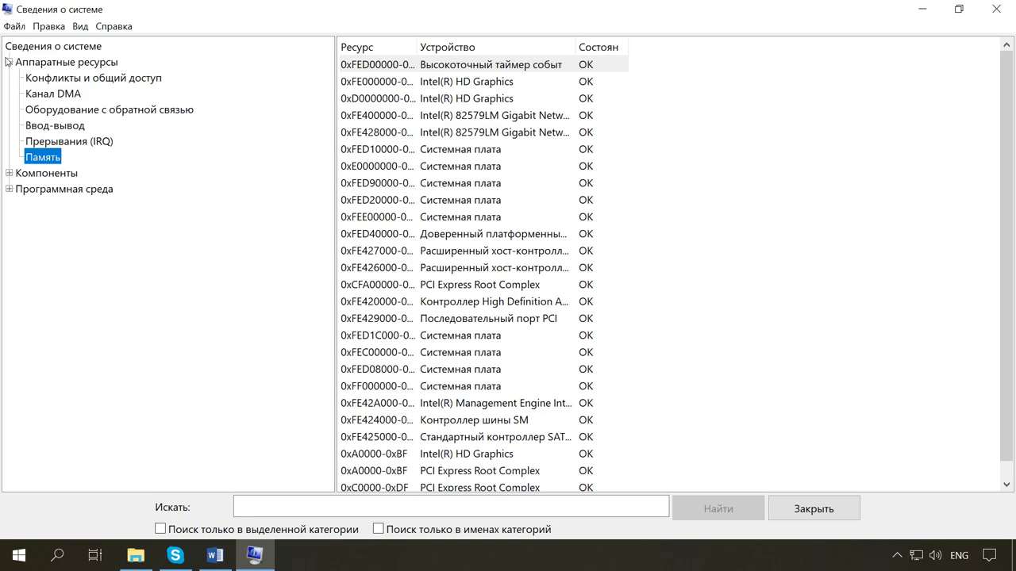
# Collapse "Аппаратные ресурсы" and display the network adapter details under "Компоненты" > "Сеть" > "Адаптер".
pyautogui.click(8, 62)
pyautogui.click(9, 78)
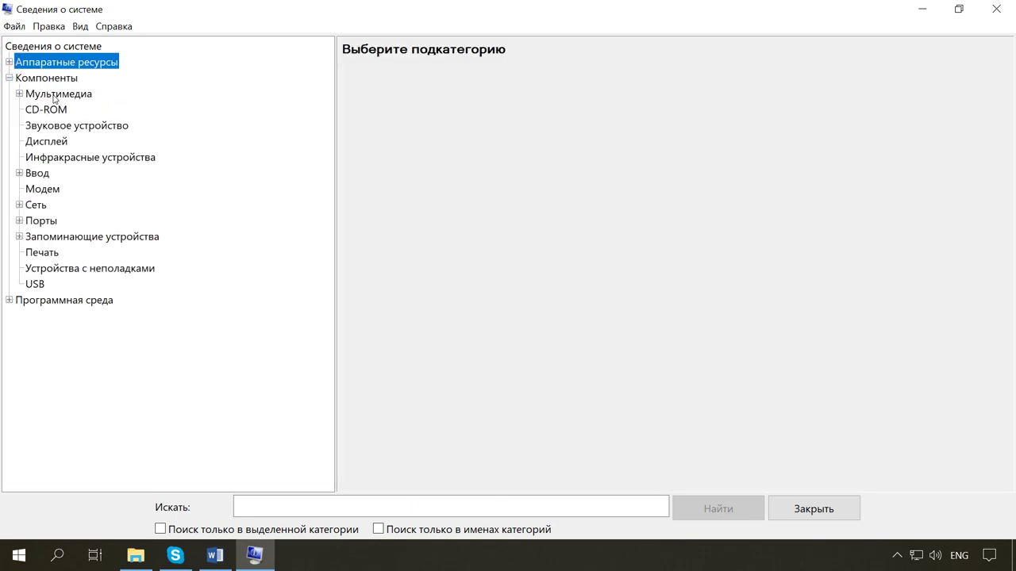
pyautogui.click(18, 205)
pyautogui.click(59, 221)
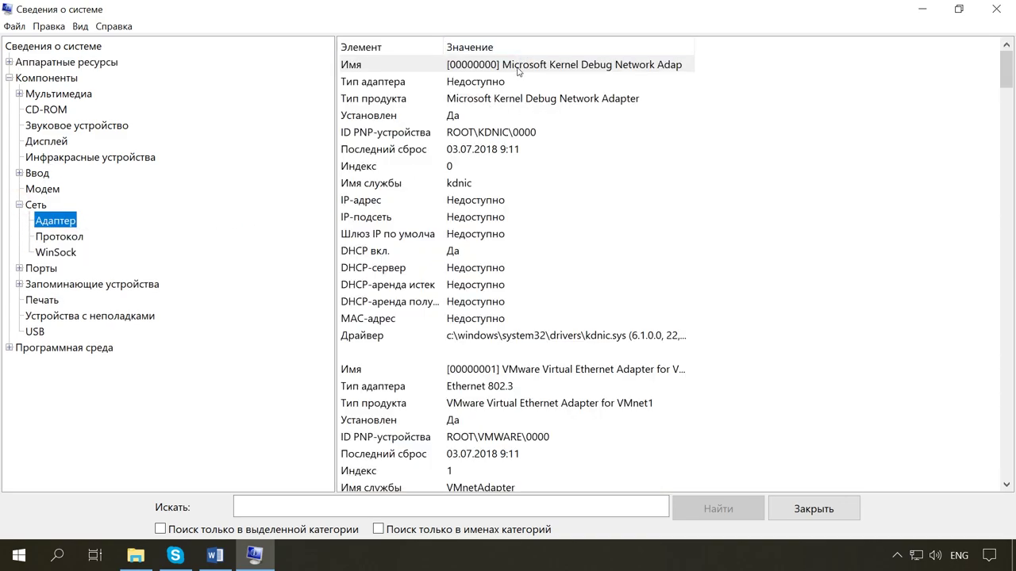
# Examine the network adapter entries, including type, IP address, DHCP settings, MAC address and driver.
pyautogui.scroll(-6, 515, 318)
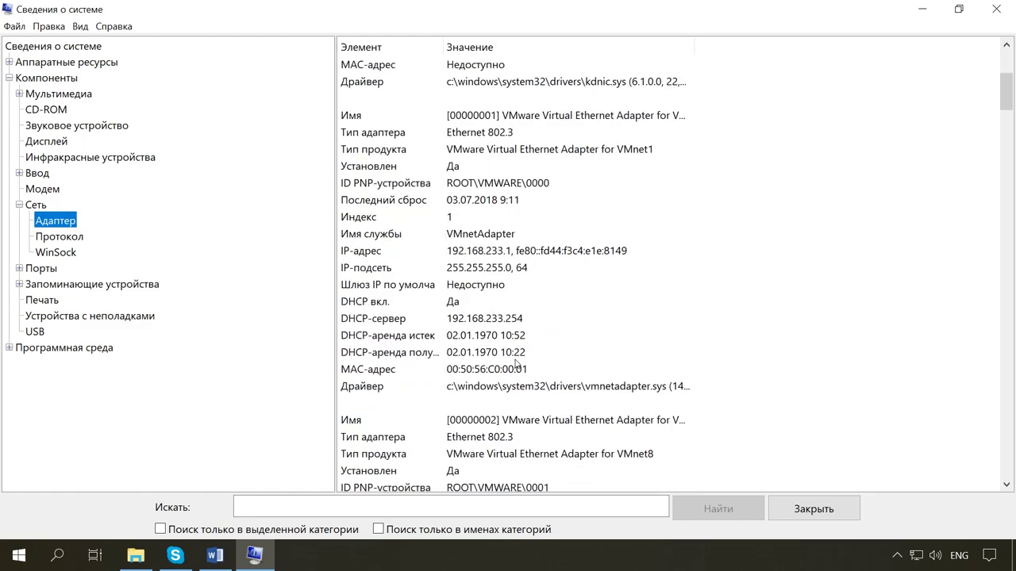
pyautogui.scroll(1, 515, 361)
pyautogui.scroll(1, 515, 357)
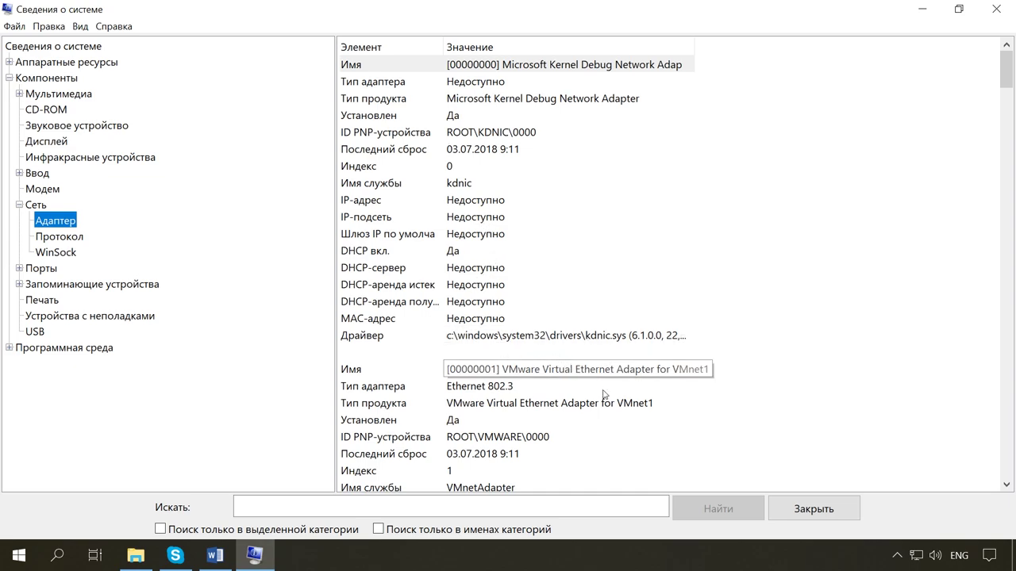
pyautogui.scroll(-1, 608, 438)
pyautogui.scroll(-2, 608, 439)
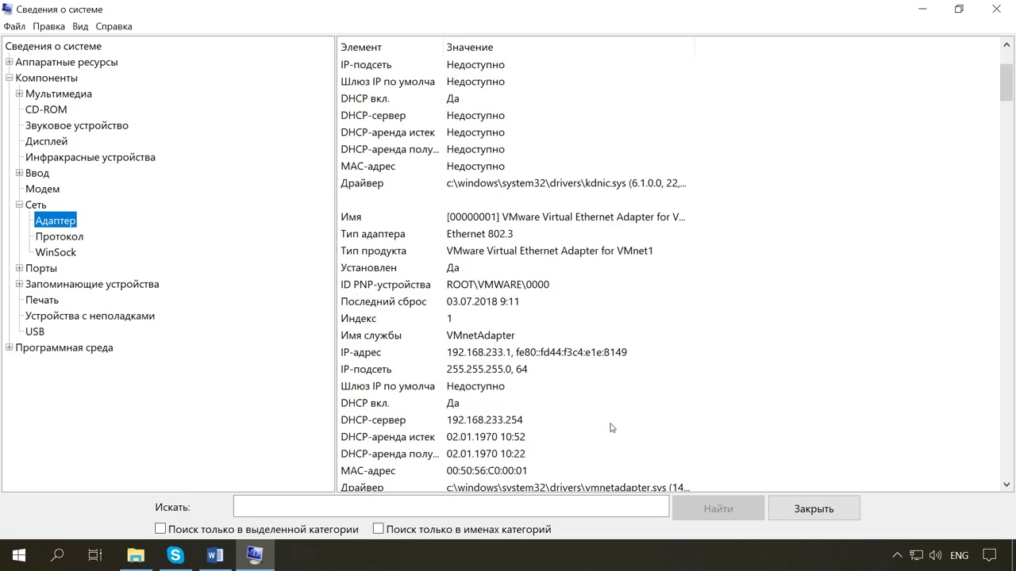
# Export the network adapter information as a text file named "сеть" in the "Документы" folder.
pyautogui.scroll(3, 611, 428)
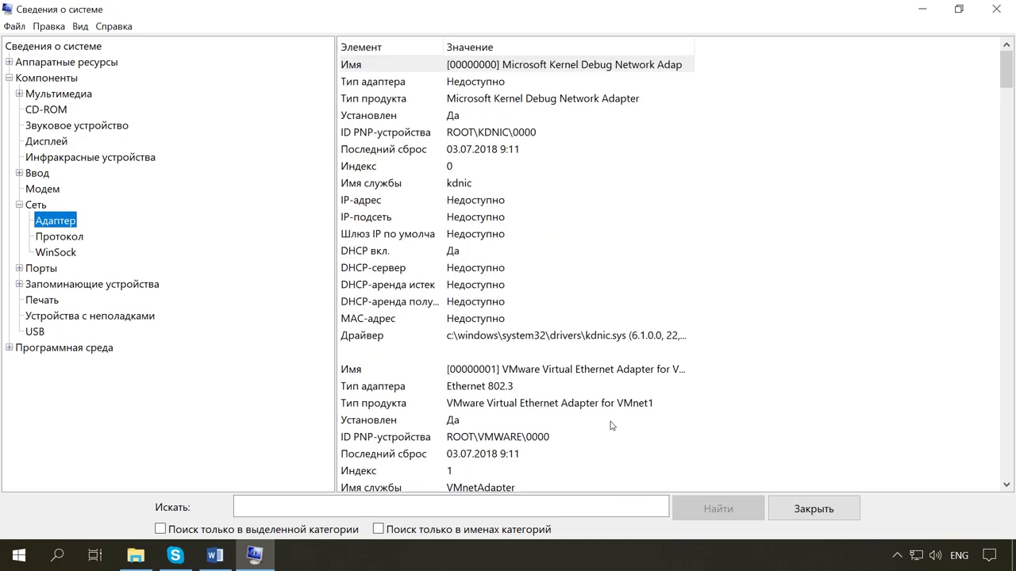
pyautogui.click(15, 26)
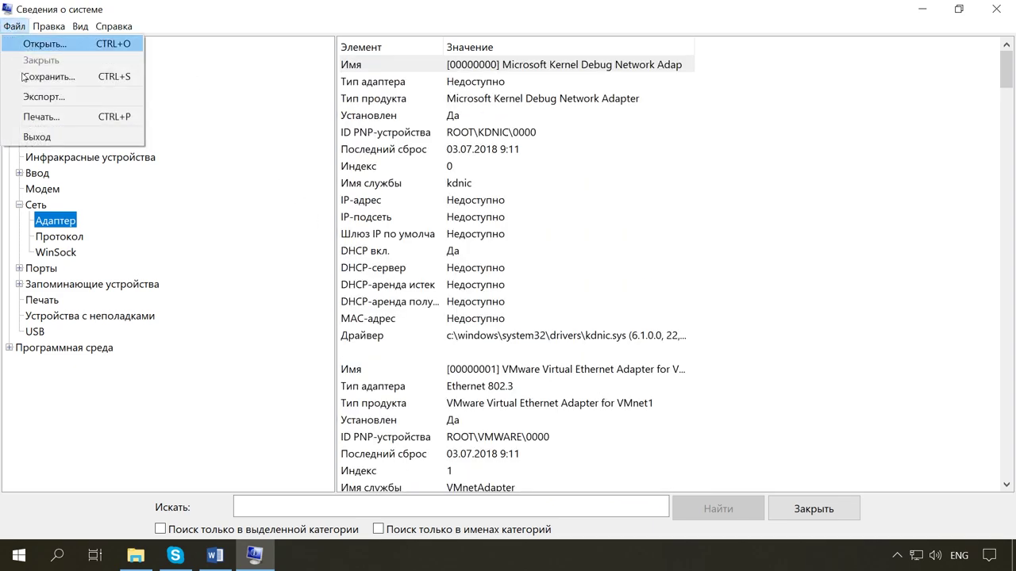
pyautogui.click(50, 96)
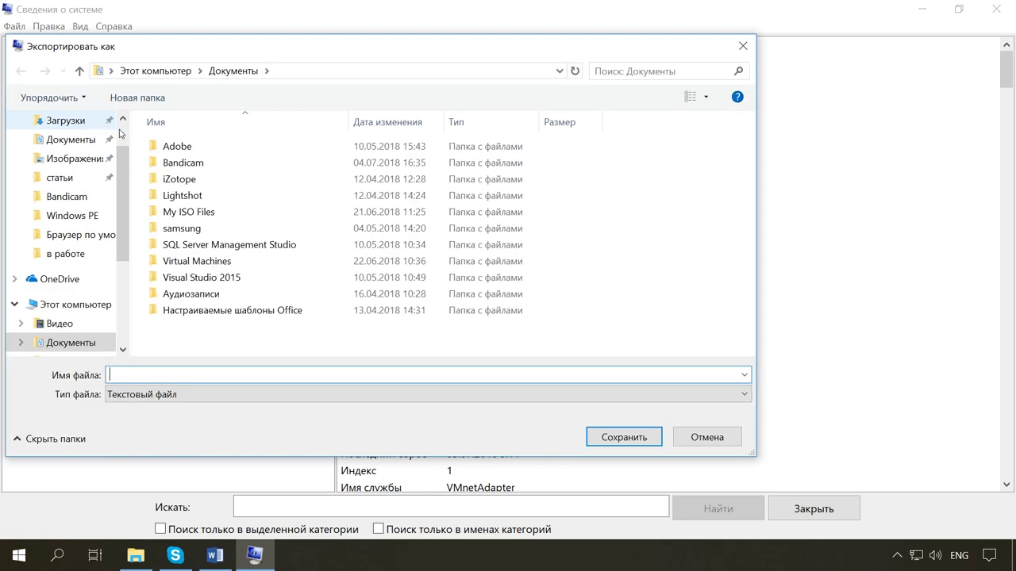
pyautogui.hotkey('alt', 'shift')
pyautogui.write('сеть')
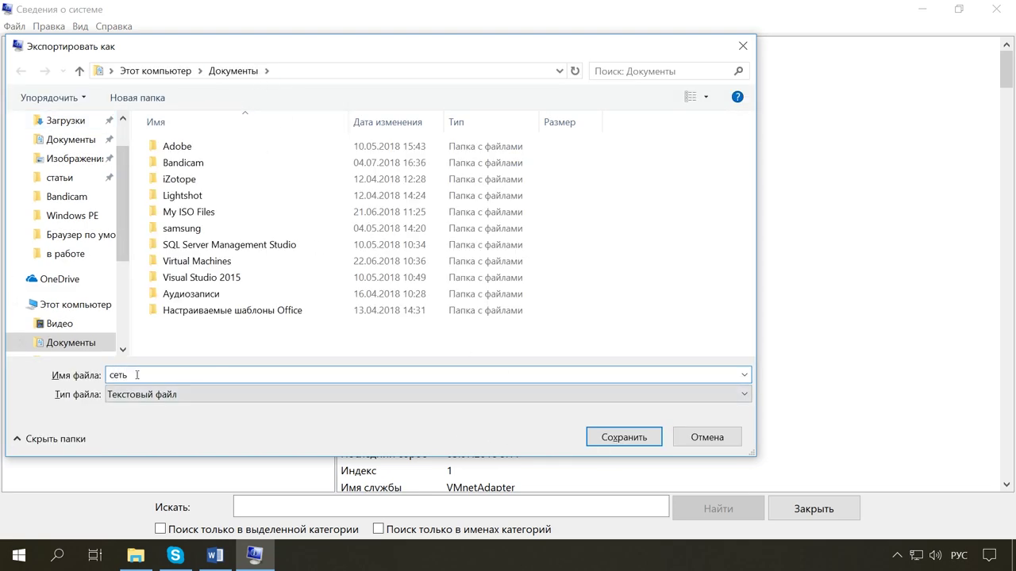
pyautogui.click(626, 439)
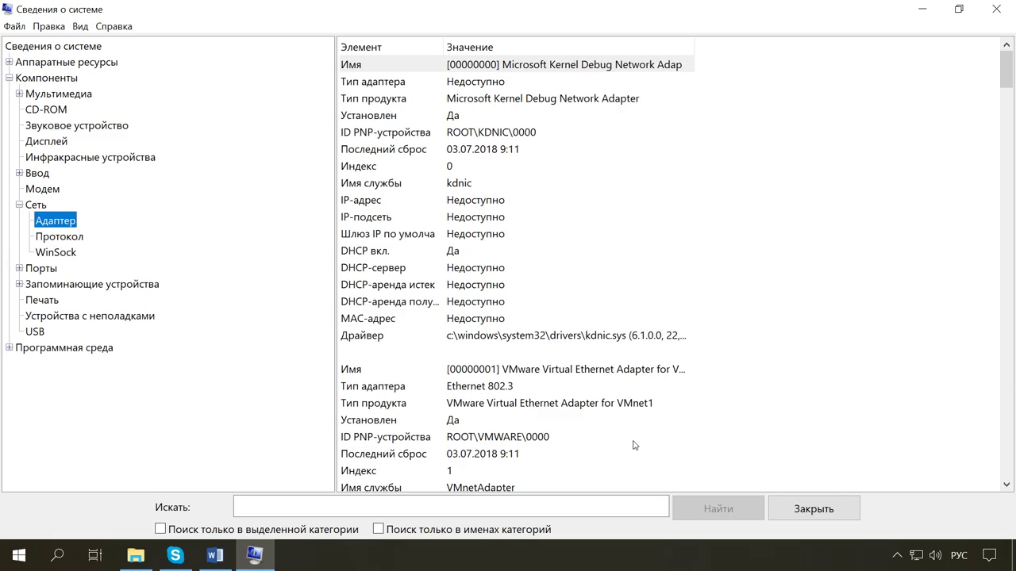
# Close the system information window, open сеть.txt from the "Документы" folder, and enlarge its window to view the report.
pyautogui.click(814, 509)
pyautogui.click(136, 555)
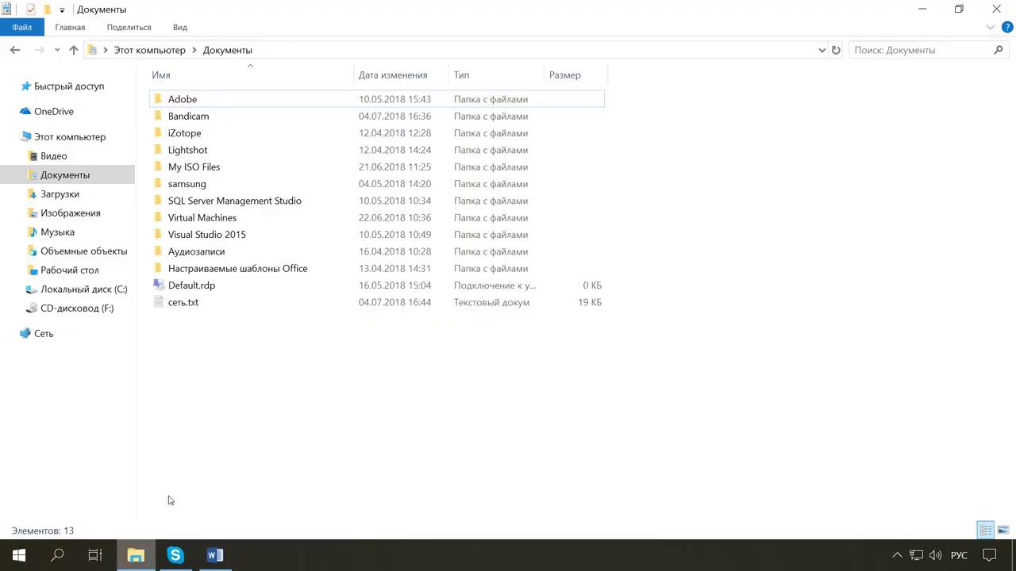
pyautogui.doubleClick(190, 308)
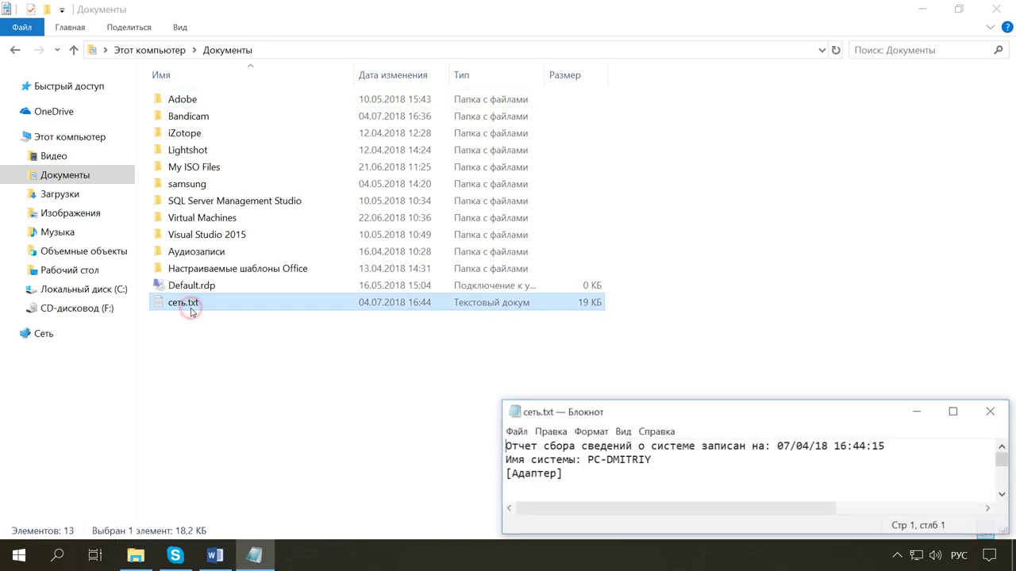
pyautogui.moveTo(696, 414); pyautogui.dragTo(518, 293)
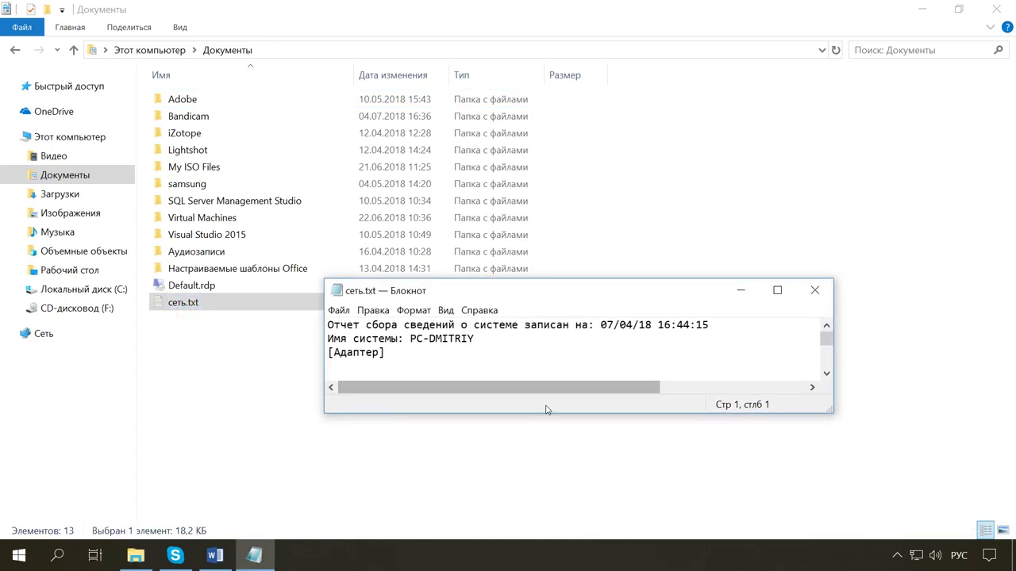
pyautogui.moveTo(546, 414); pyautogui.dragTo(538, 527)
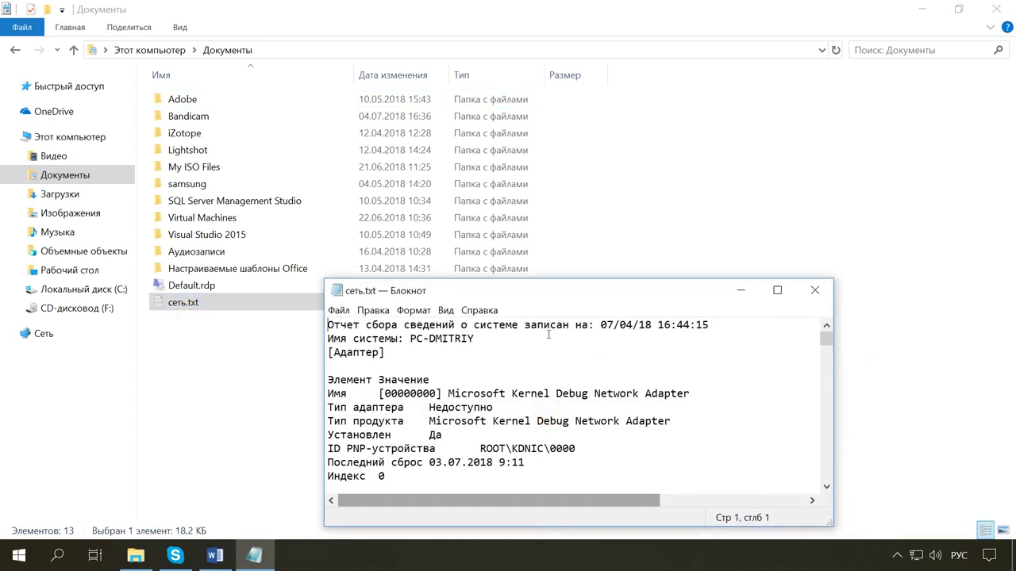
pyautogui.moveTo(557, 295); pyautogui.dragTo(553, 286)
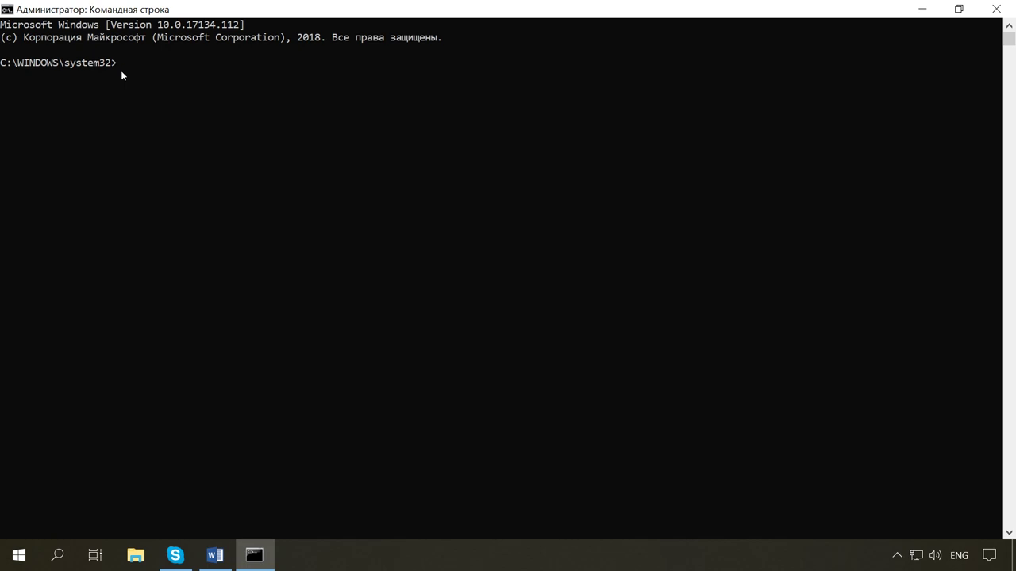
# In the administrator command prompt, change to C:\Windows\System32, run systeminfo and review its output down to the network adapters.
pyautogui.write('cd C:\\Windows\\System32')
pyautogui.press('Return')
pyautogui.write('systeminfo')
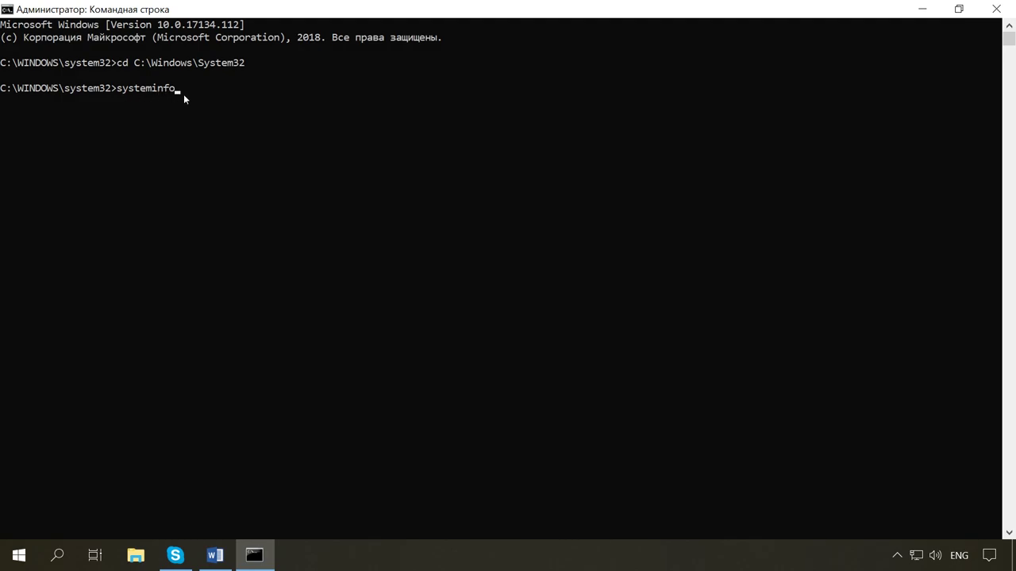
pyautogui.press('Return')
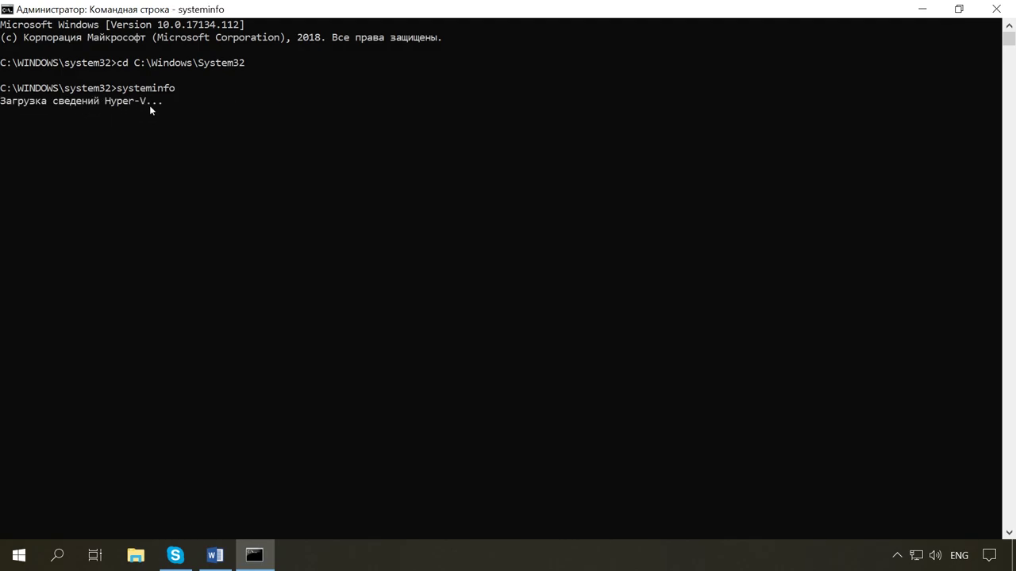
pyautogui.write('4')
pyautogui.scroll(11, 157, 127)
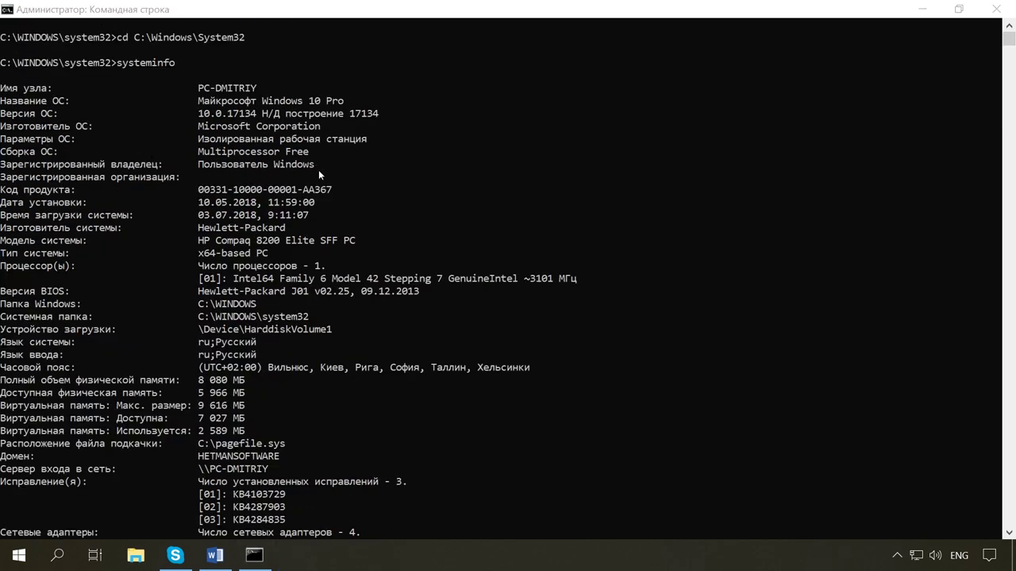
pyautogui.scroll(-2, 202, 155)
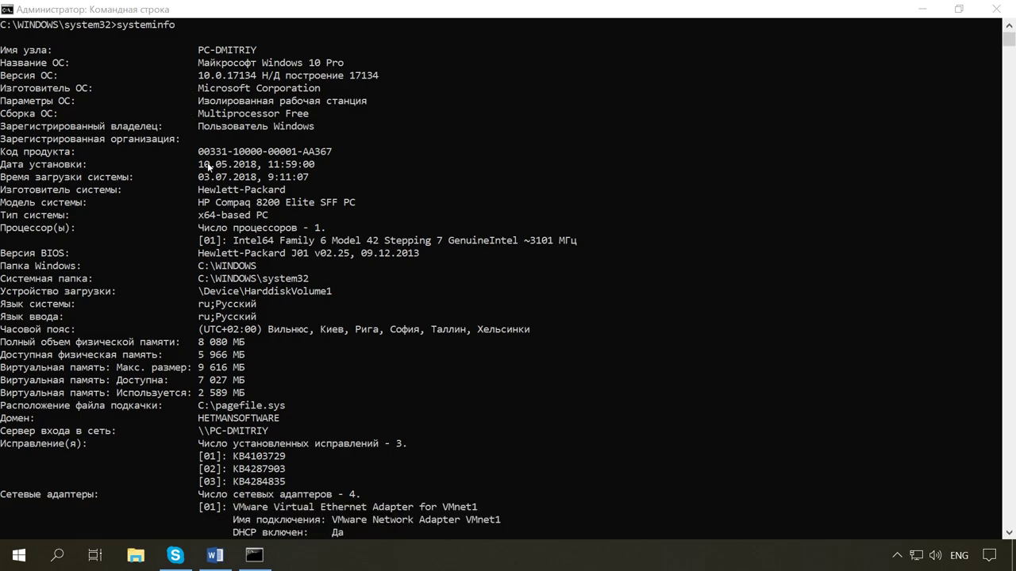
pyautogui.scroll(-1, 200, 221)
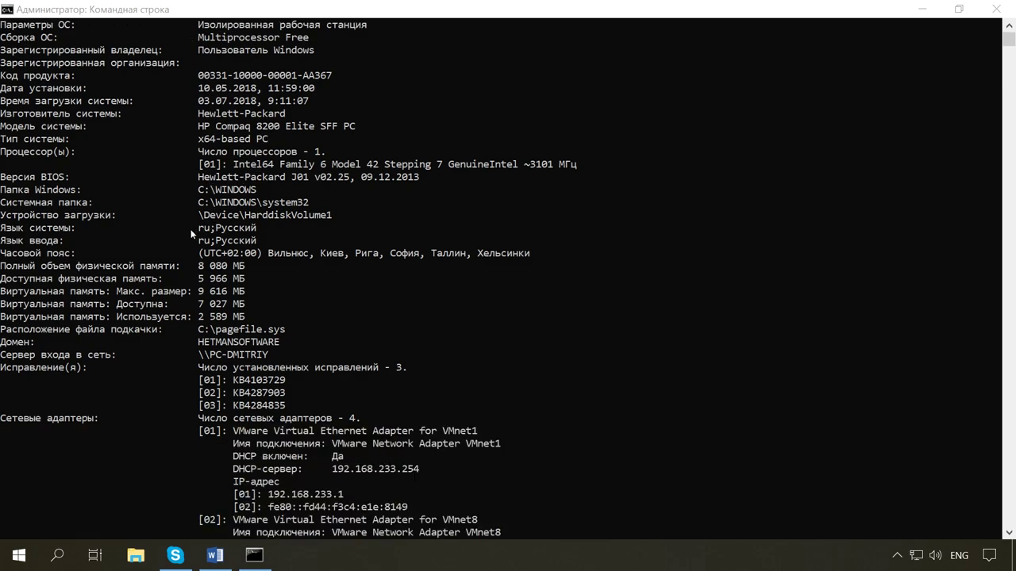
pyautogui.scroll(-5, 252, 310)
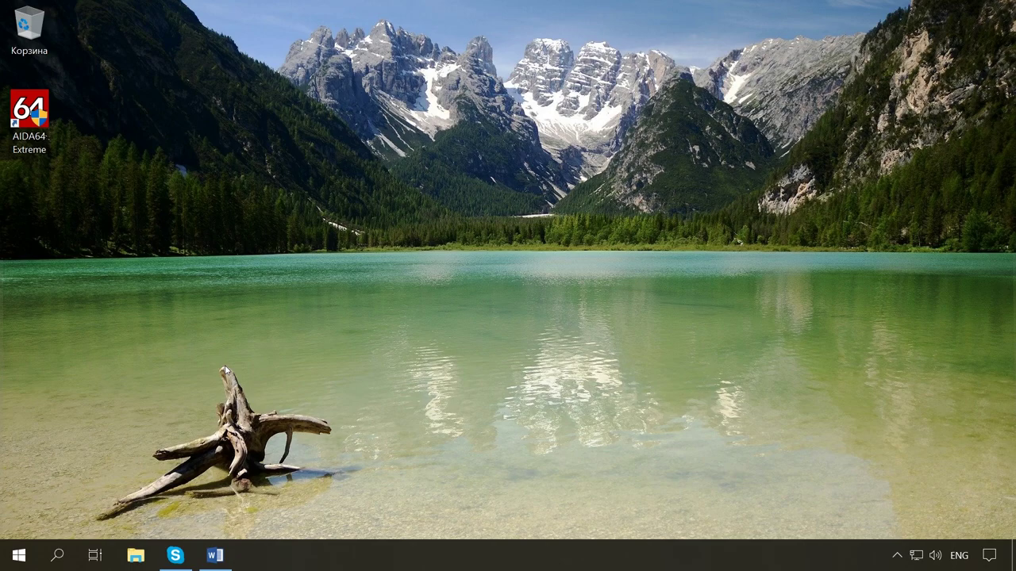
# Open "Управление компьютером" for "Этот компьютер" from File Explorer and display "Диспетчер устройств".
pyautogui.rightClick(17, 554)
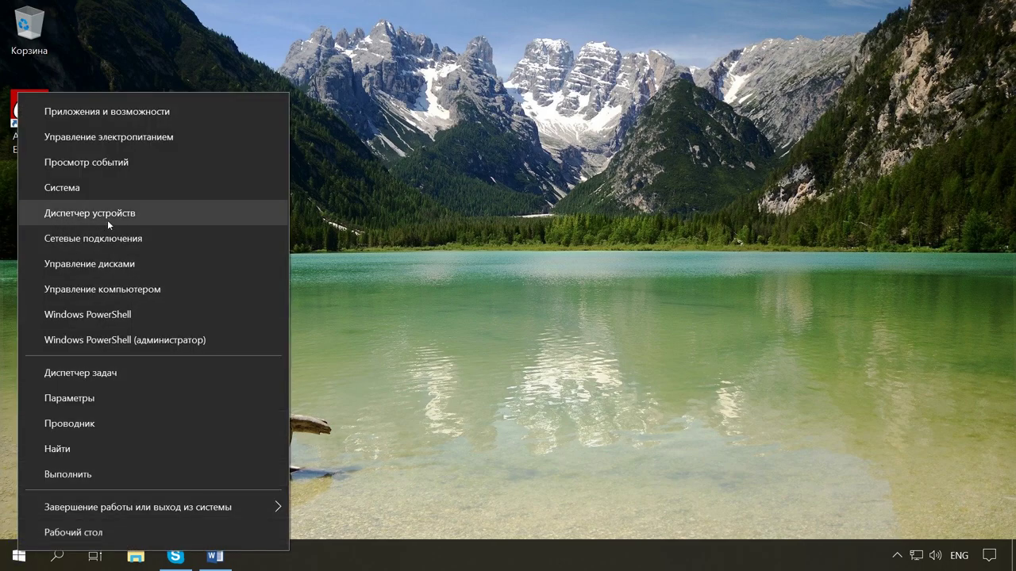
pyautogui.click(119, 423)
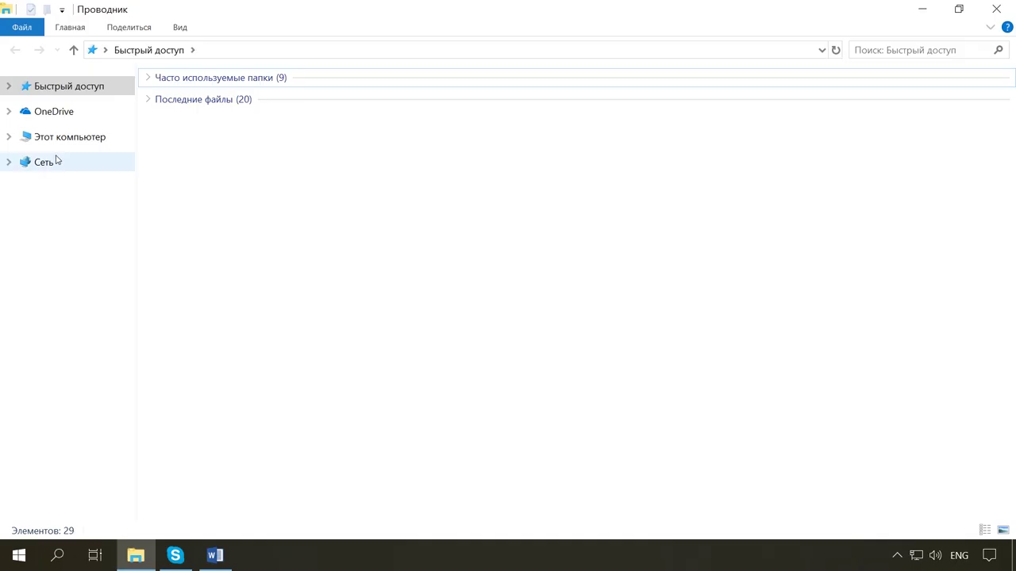
pyautogui.rightClick(51, 136)
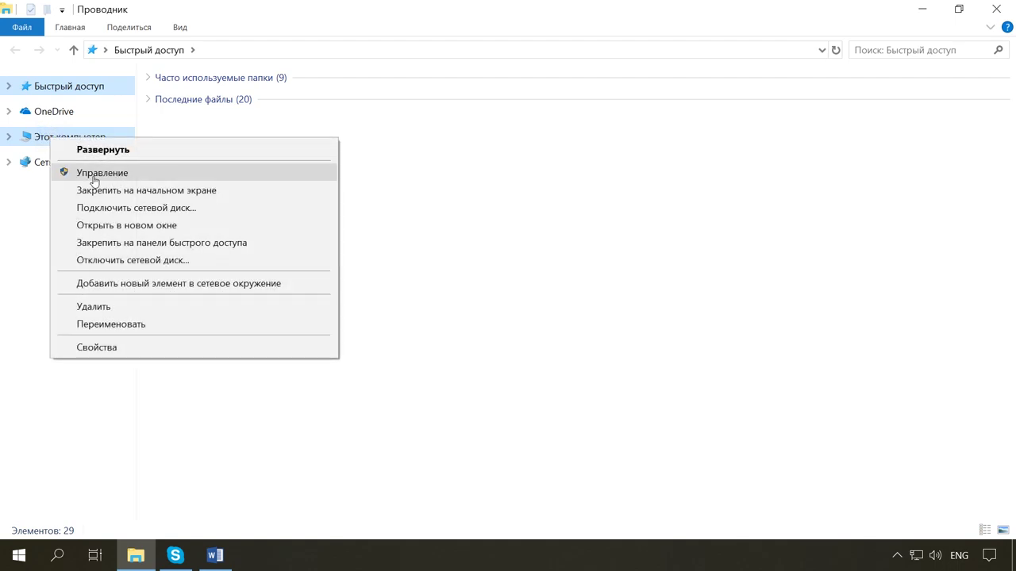
pyautogui.click(128, 174)
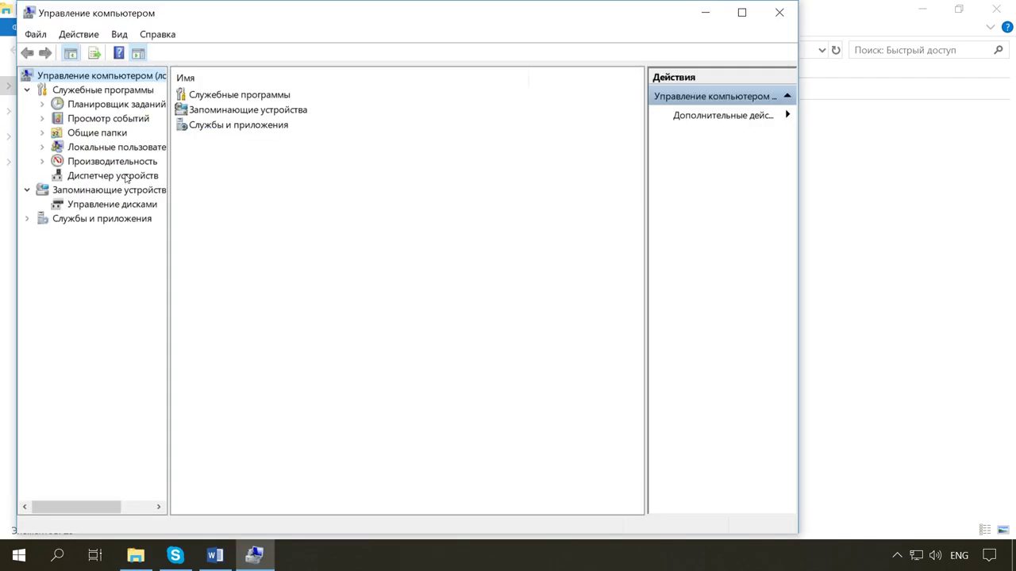
pyautogui.click(116, 177)
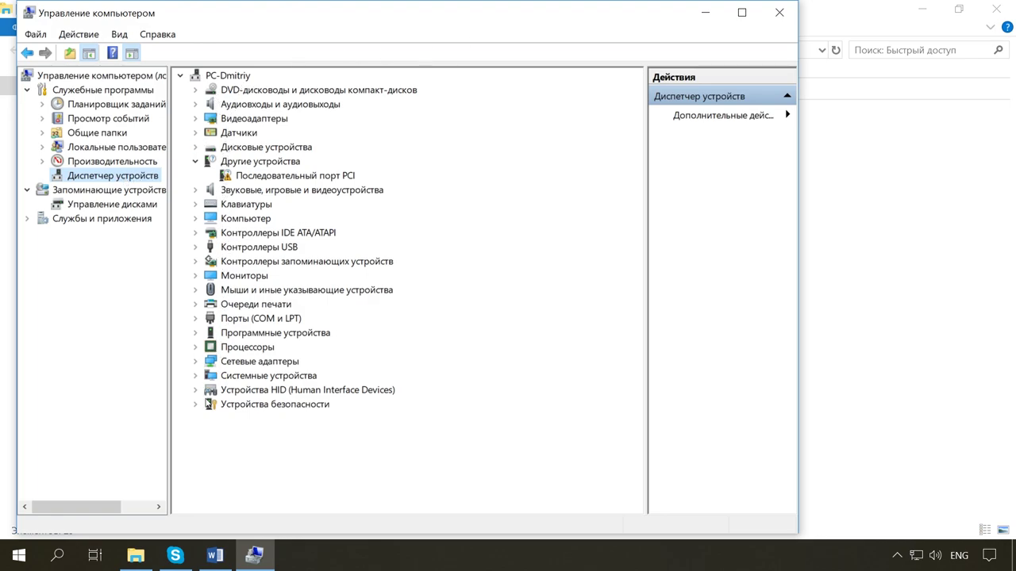
# Collapse "Другие устройства", expand "Процессоры" and open the properties of the first Intel Core i5-2400 entry.
pyautogui.click(196, 161)
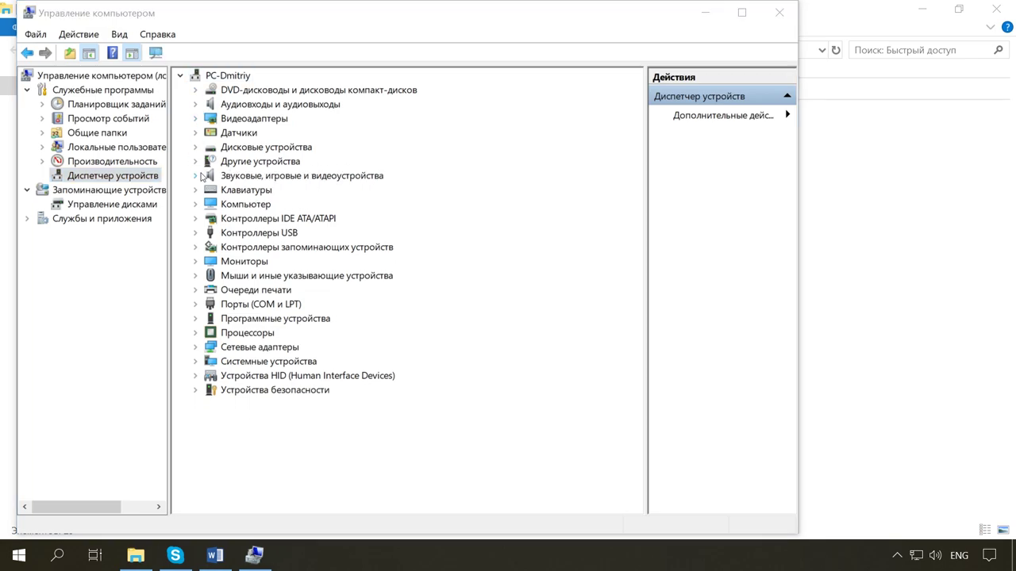
pyautogui.click(238, 334)
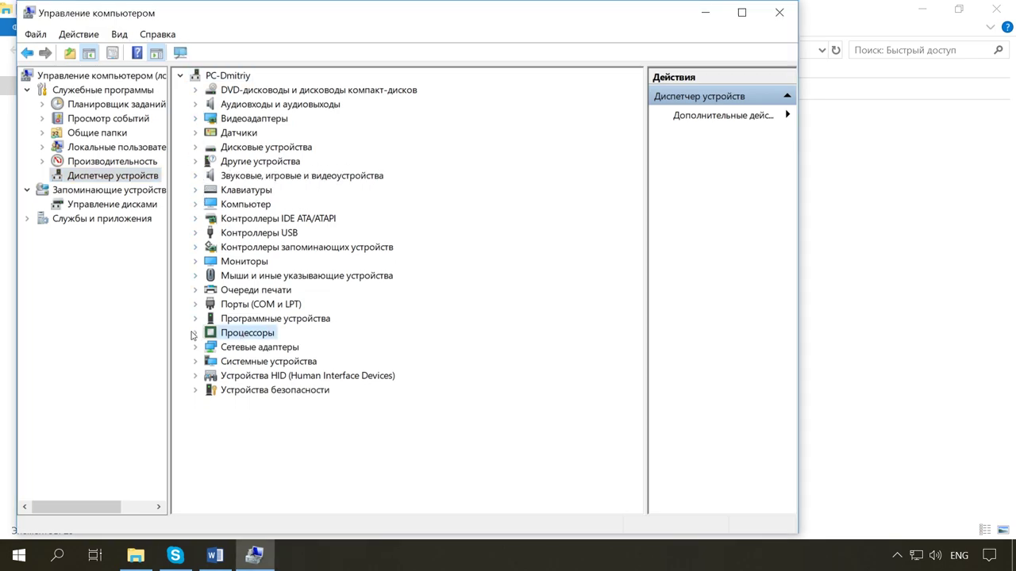
pyautogui.click(195, 336)
pyautogui.click(289, 348)
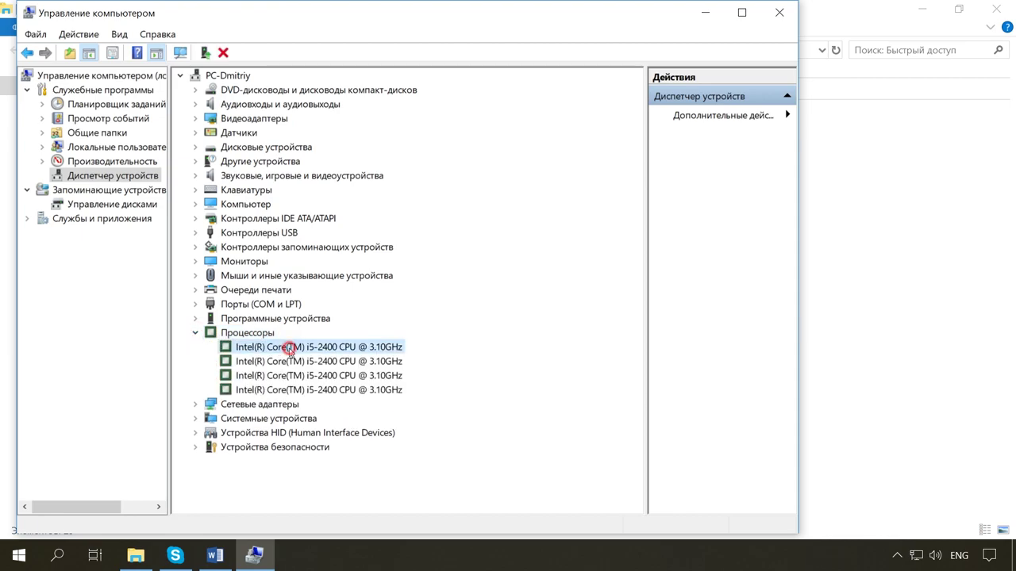
pyautogui.doubleClick(289, 348)
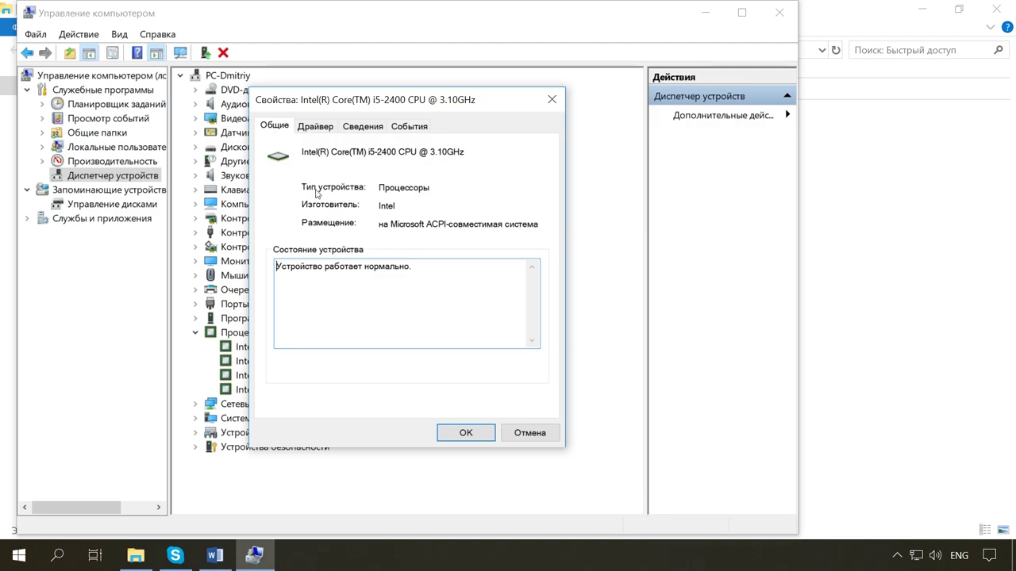
# View the processor's driver information, device details and event history in its properties.
pyautogui.click(318, 129)
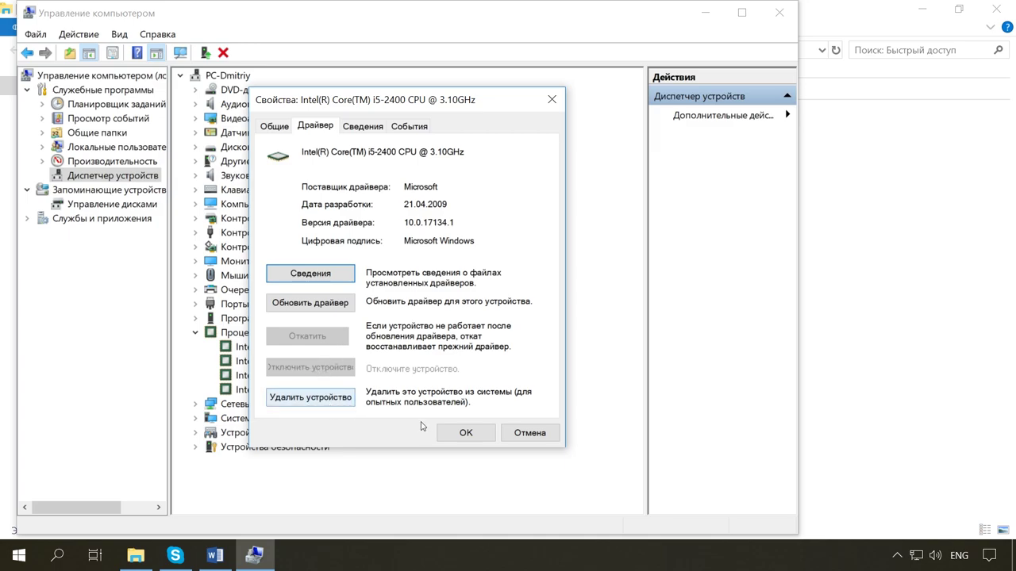
pyautogui.click(350, 127)
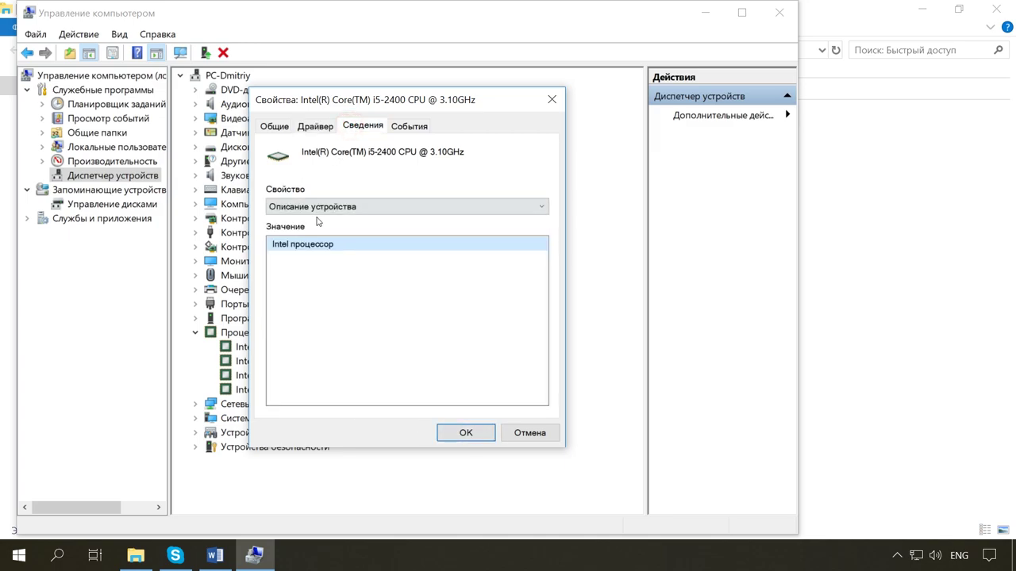
pyautogui.click(411, 127)
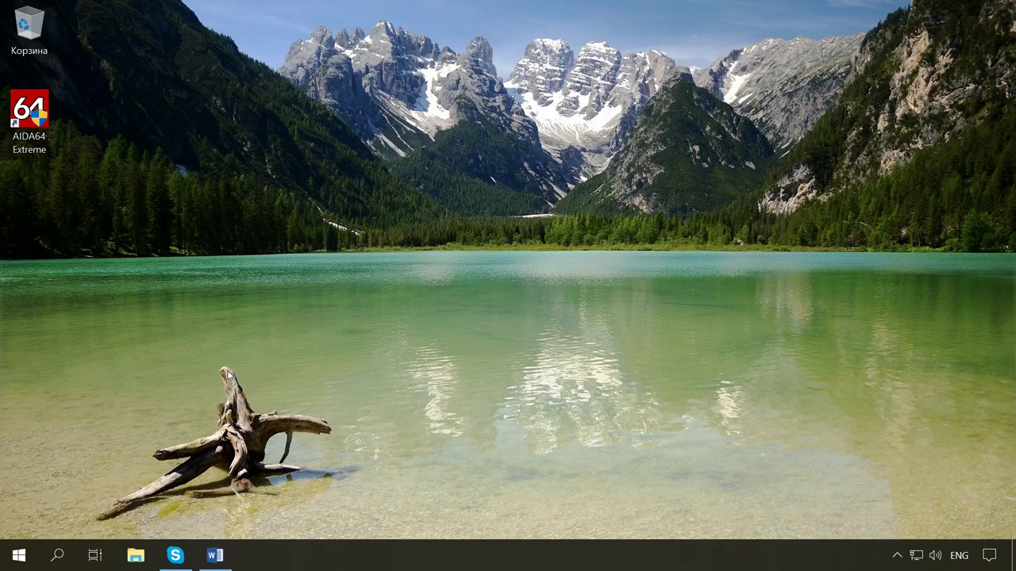
# Launch the DirectX diagnostic tool by running dxdiag.
pyautogui.press('super+r')
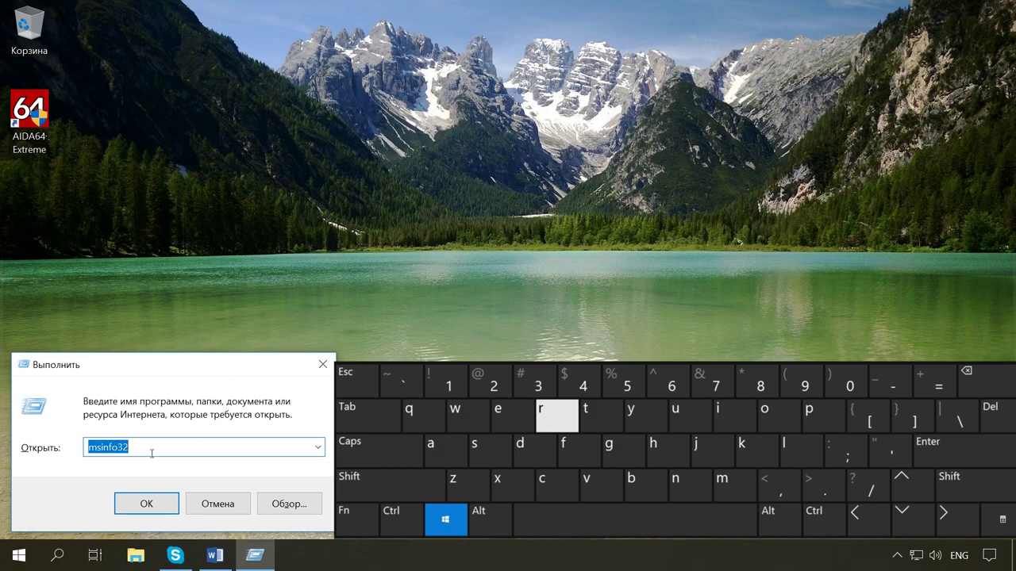
pyautogui.write('dxdiag')
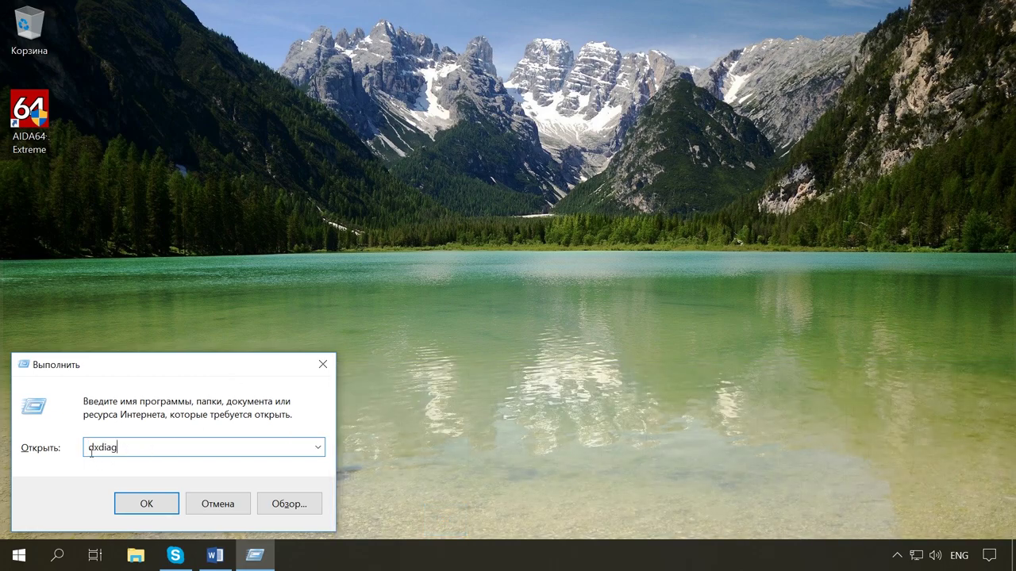
pyautogui.click(148, 502)
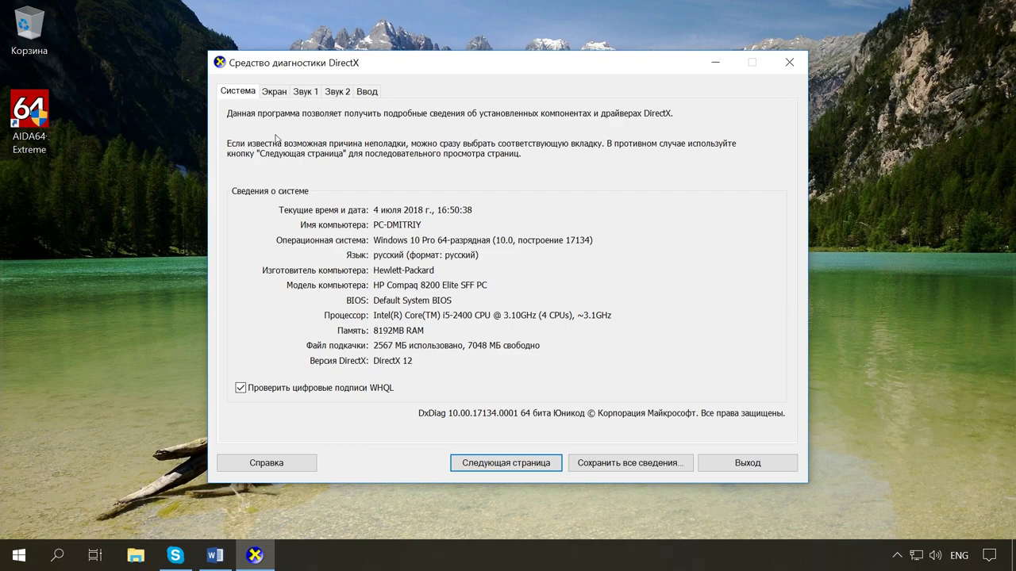
# View the DirectX display, both sound device and input device pages, and exit the diagnostic tool.
pyautogui.click(284, 94)
pyautogui.click(304, 92)
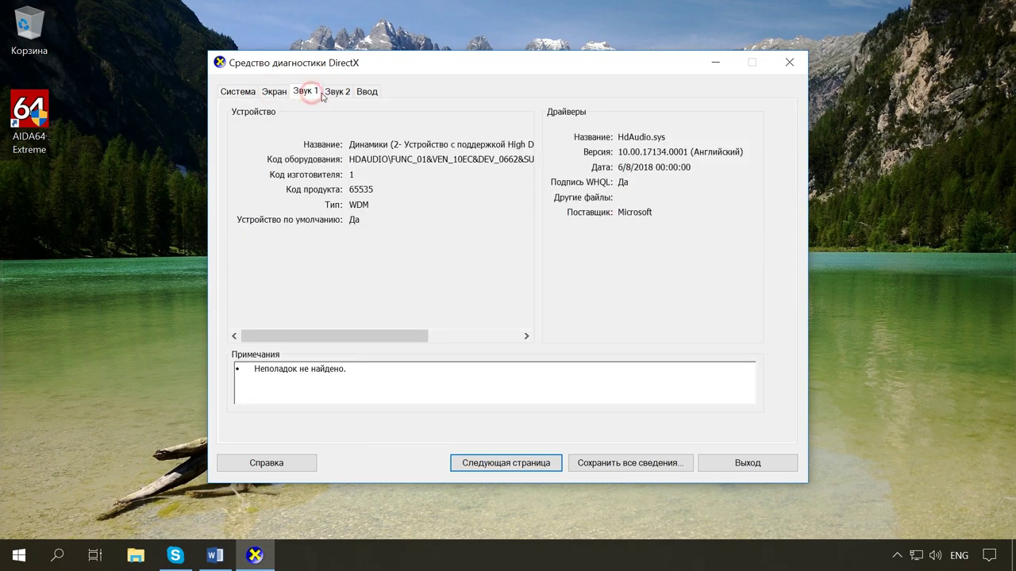
pyautogui.click(337, 93)
pyautogui.click(367, 92)
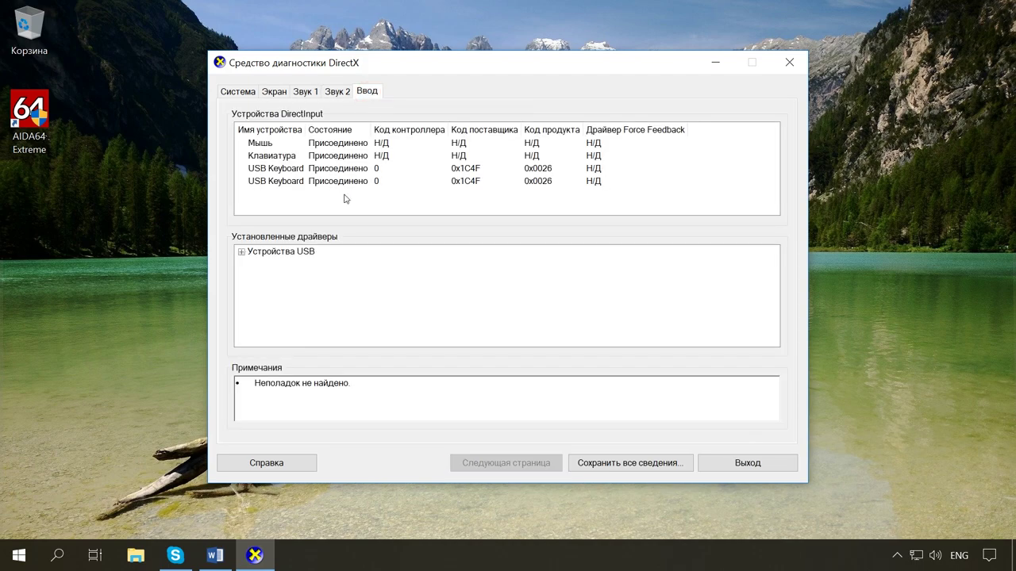
pyautogui.click(767, 462)
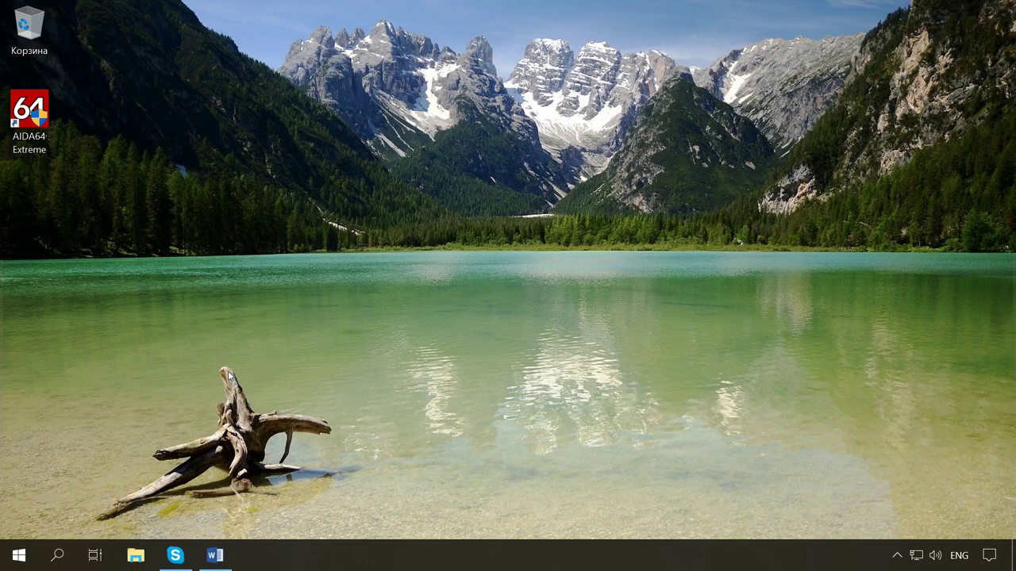
# Launch AIDA64 Extreme from the desktop and allow it to make changes to the device.
pyautogui.doubleClick(47, 150)
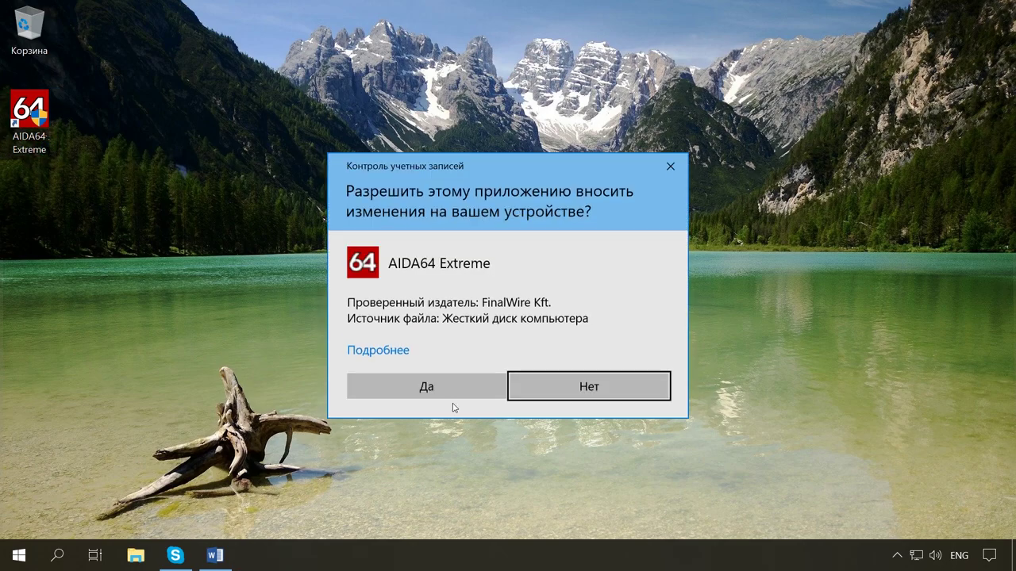
pyautogui.click(455, 389)
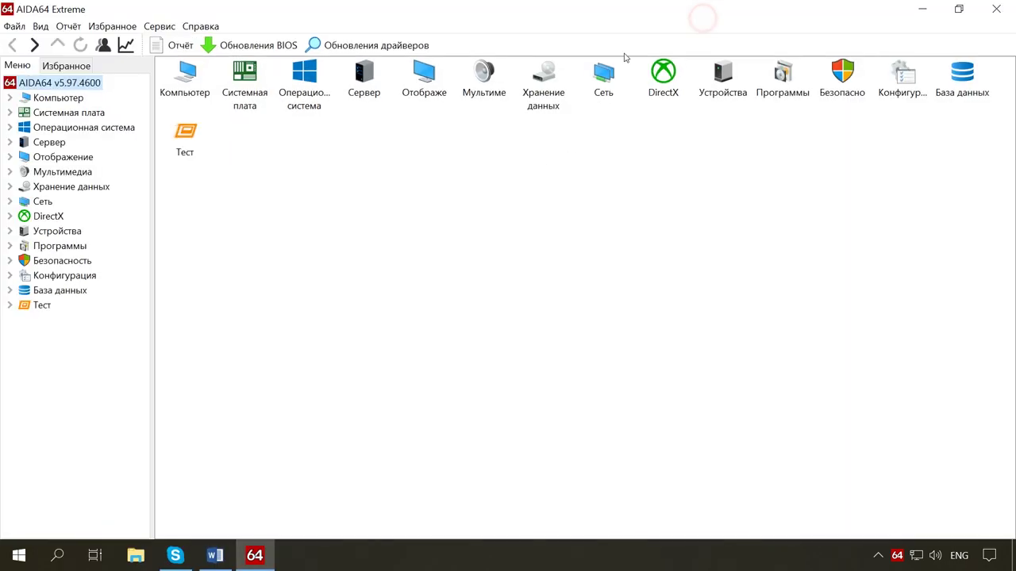
pyautogui.click(705, 12)
# Review the computer's summary information (Суммарная информация) through to the DMI section, and view the temperature, voltage and power sensors (Датчики).
pyautogui.click(46, 99)
pyautogui.click(191, 108)
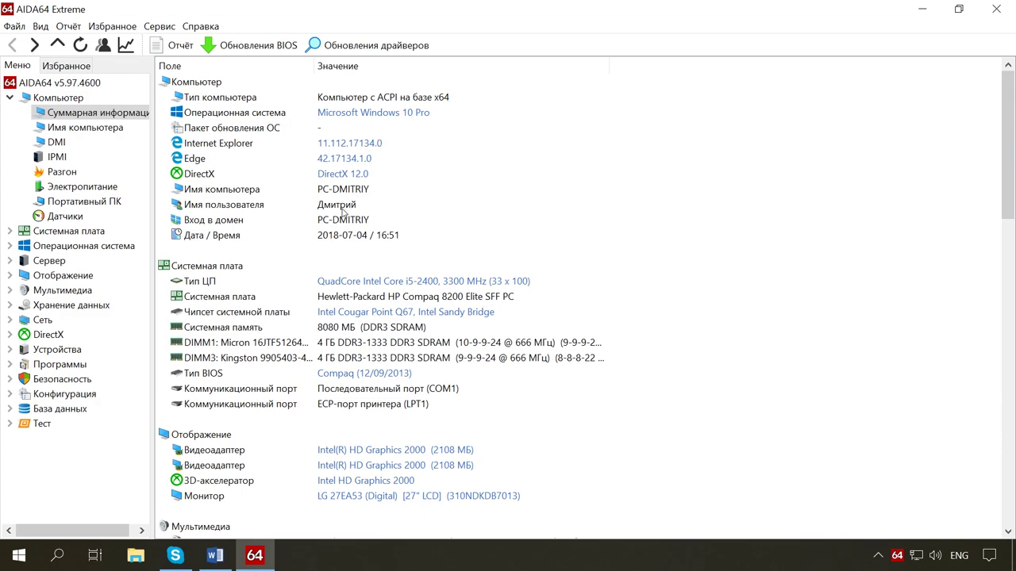
pyautogui.scroll(-3, 278, 306)
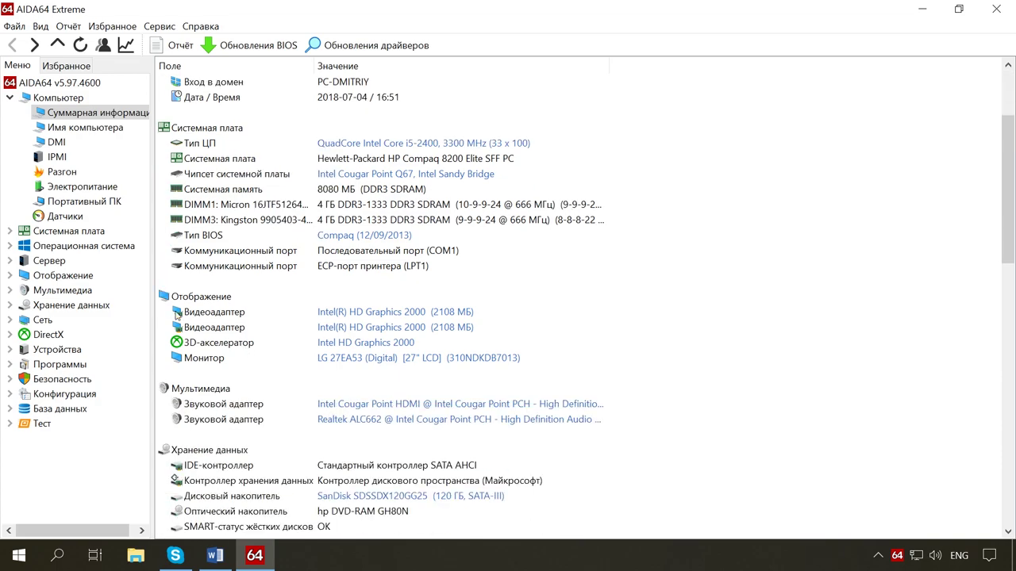
pyautogui.scroll(-2, 238, 325)
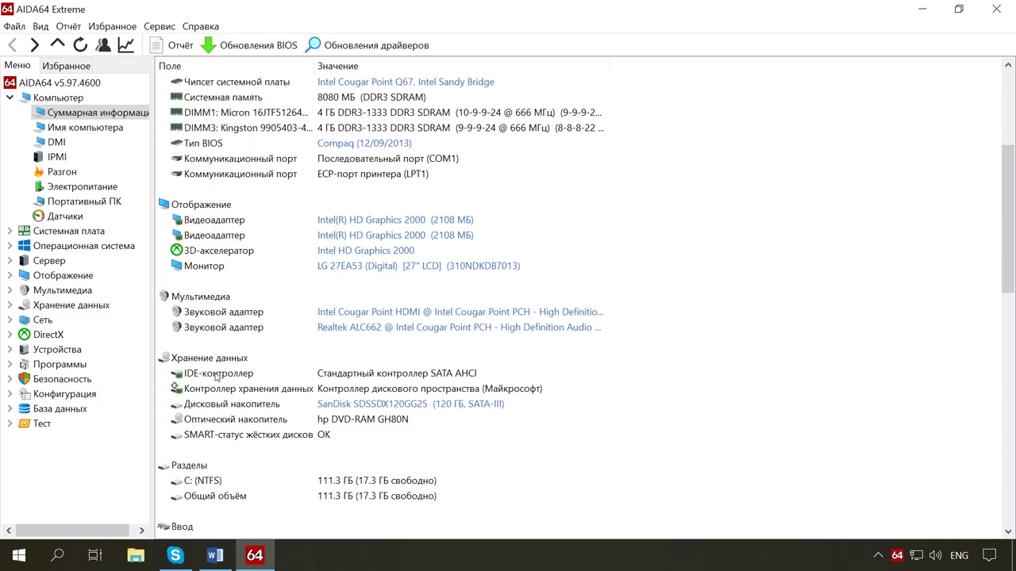
pyautogui.scroll(-2, 215, 377)
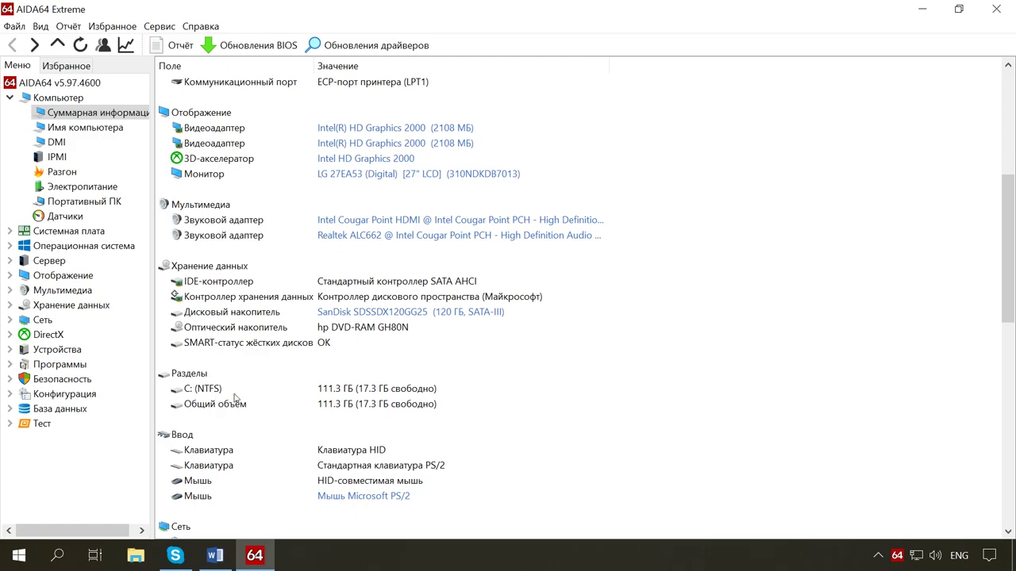
pyautogui.scroll(-5, 235, 397)
pyautogui.scroll(-3, 270, 389)
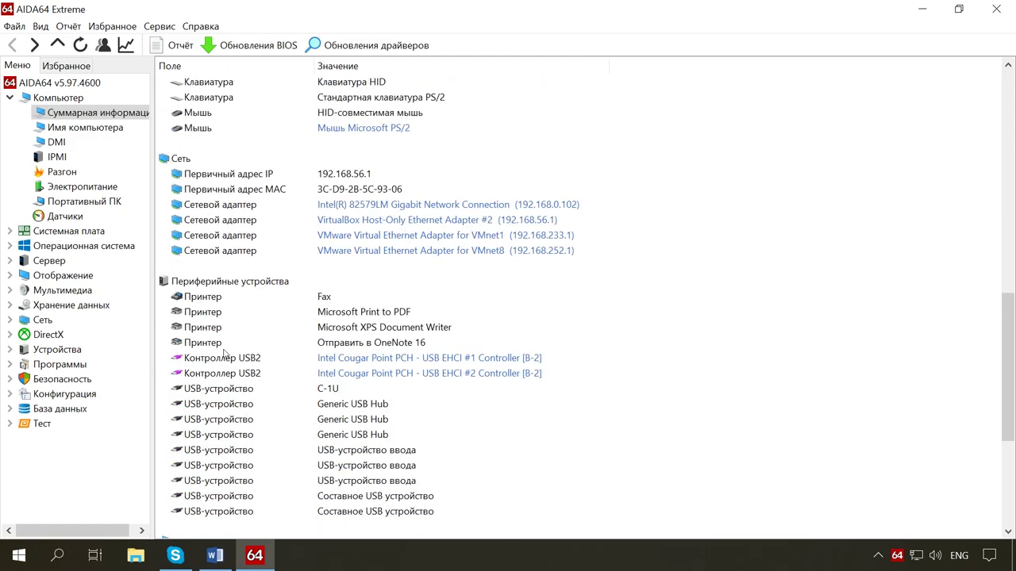
pyautogui.scroll(-5, 255, 353)
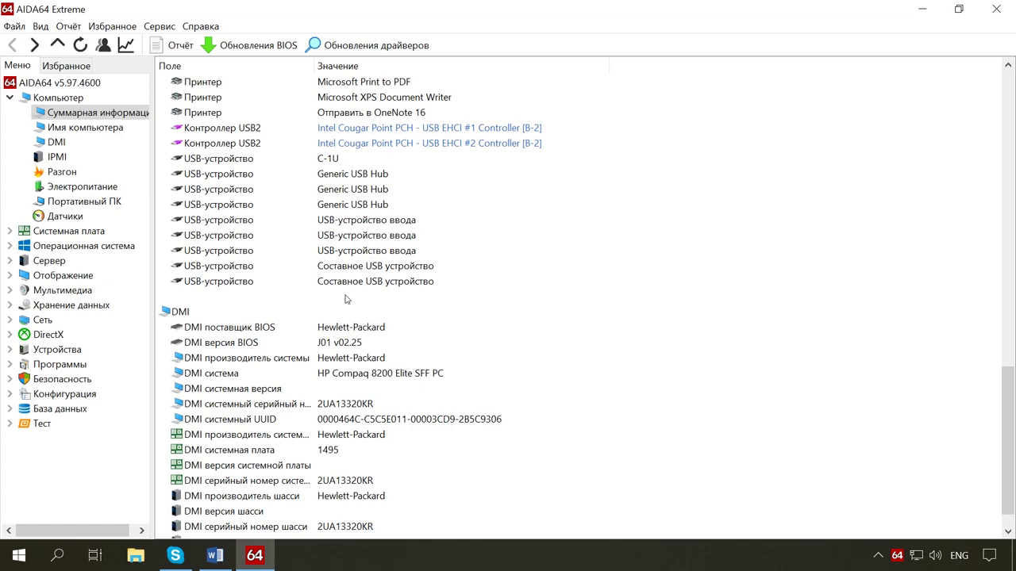
pyautogui.click(67, 217)
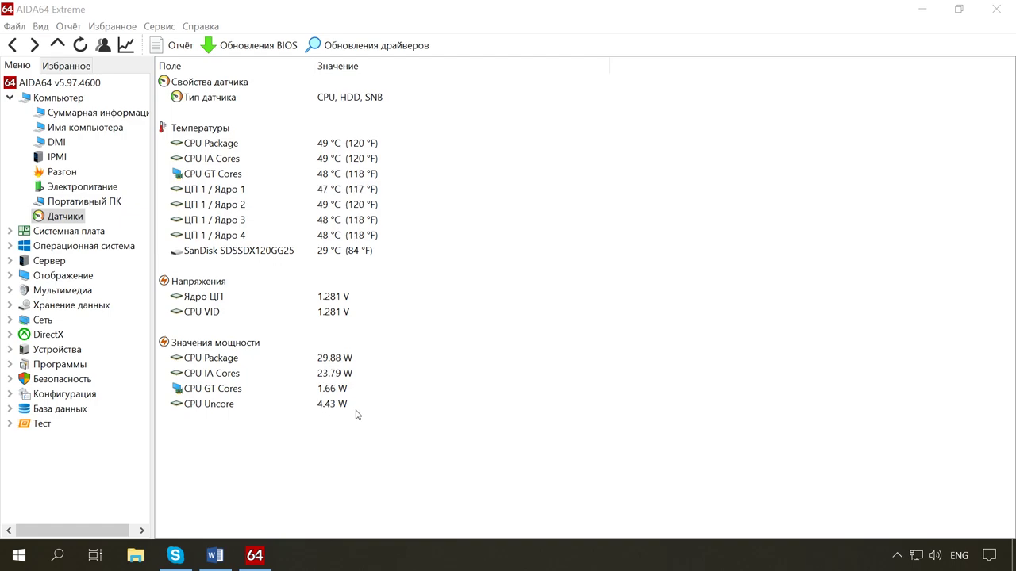
# Open the memory read test (Чтение из памяти) among the benchmarks and run it.
pyautogui.click(37, 425)
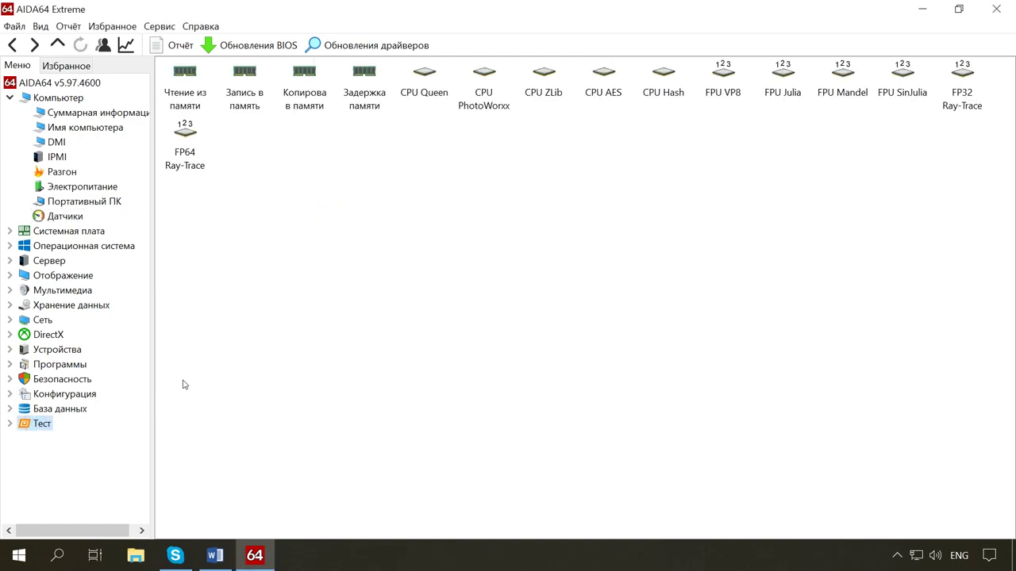
pyautogui.doubleClick(185, 101)
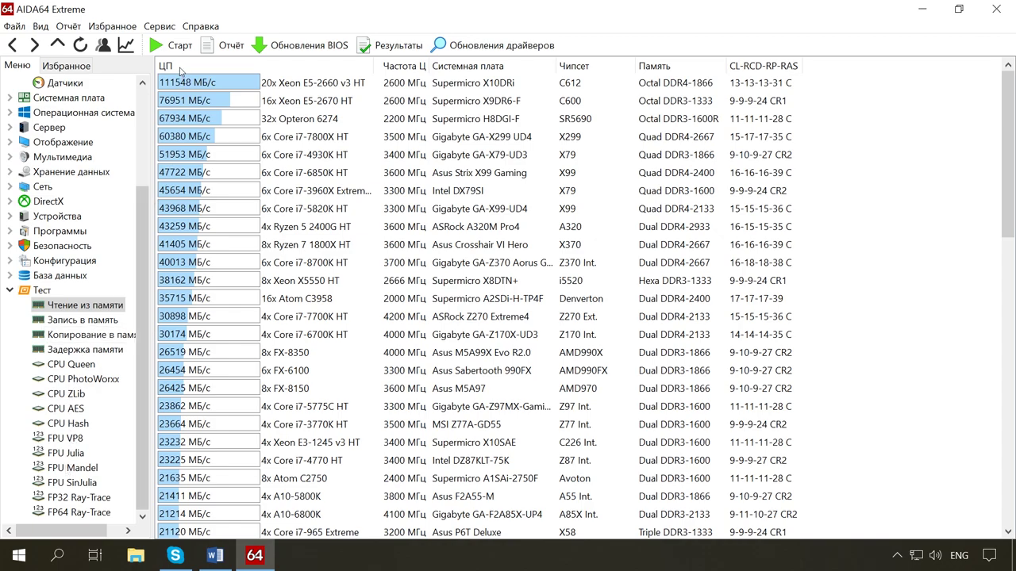
pyautogui.click(168, 47)
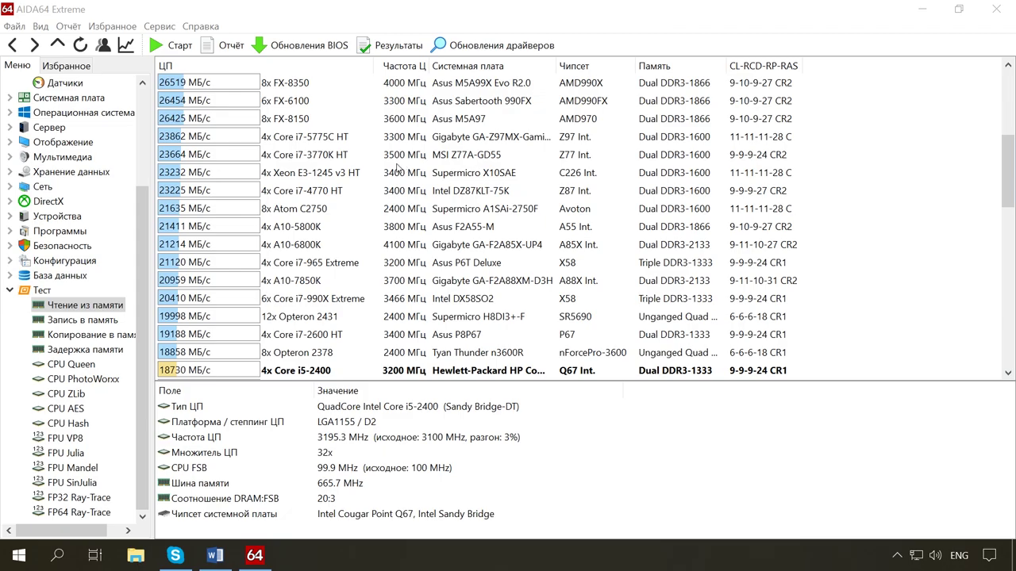
# Open the CPU Queen benchmark.
pyautogui.click(86, 365)
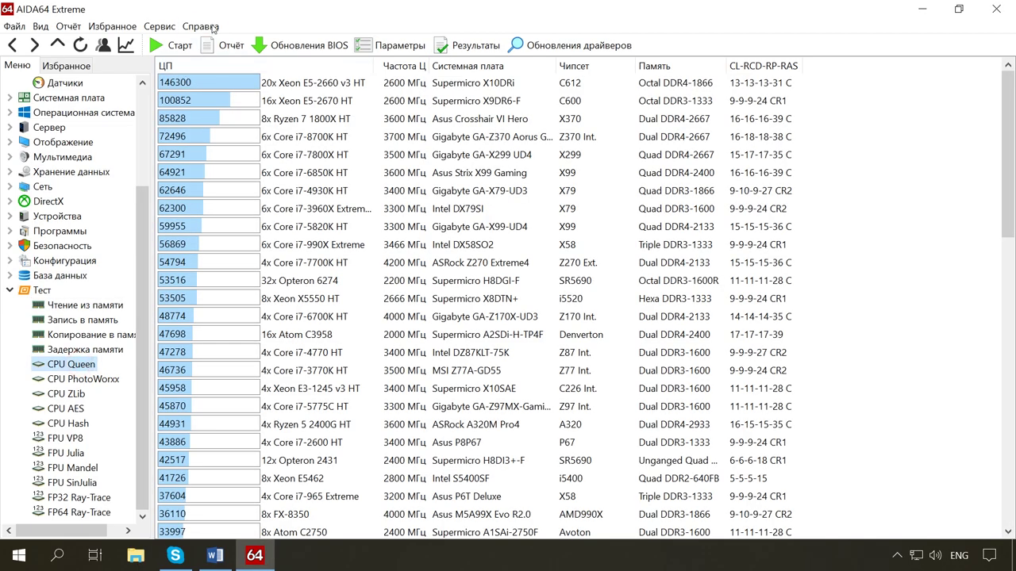